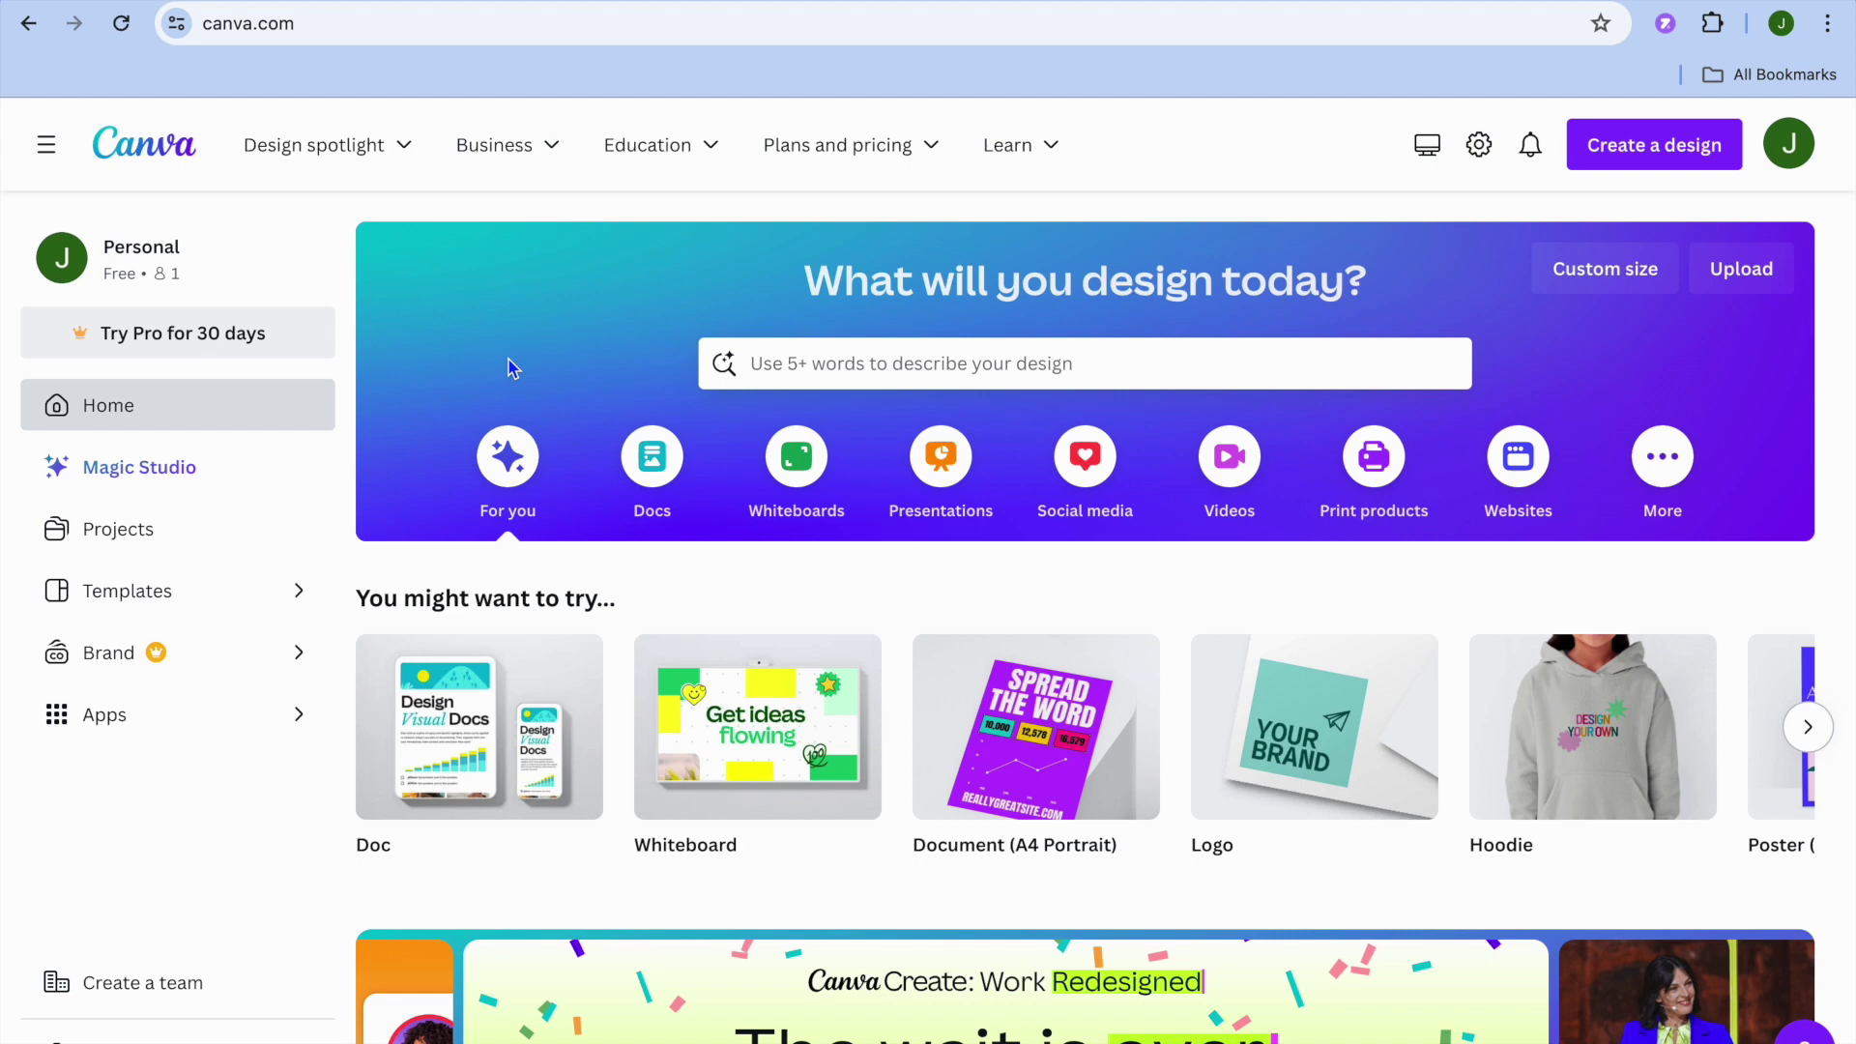
Step: Search Canva's home page for 'wedding card' and show all matching templates
click(791, 365)
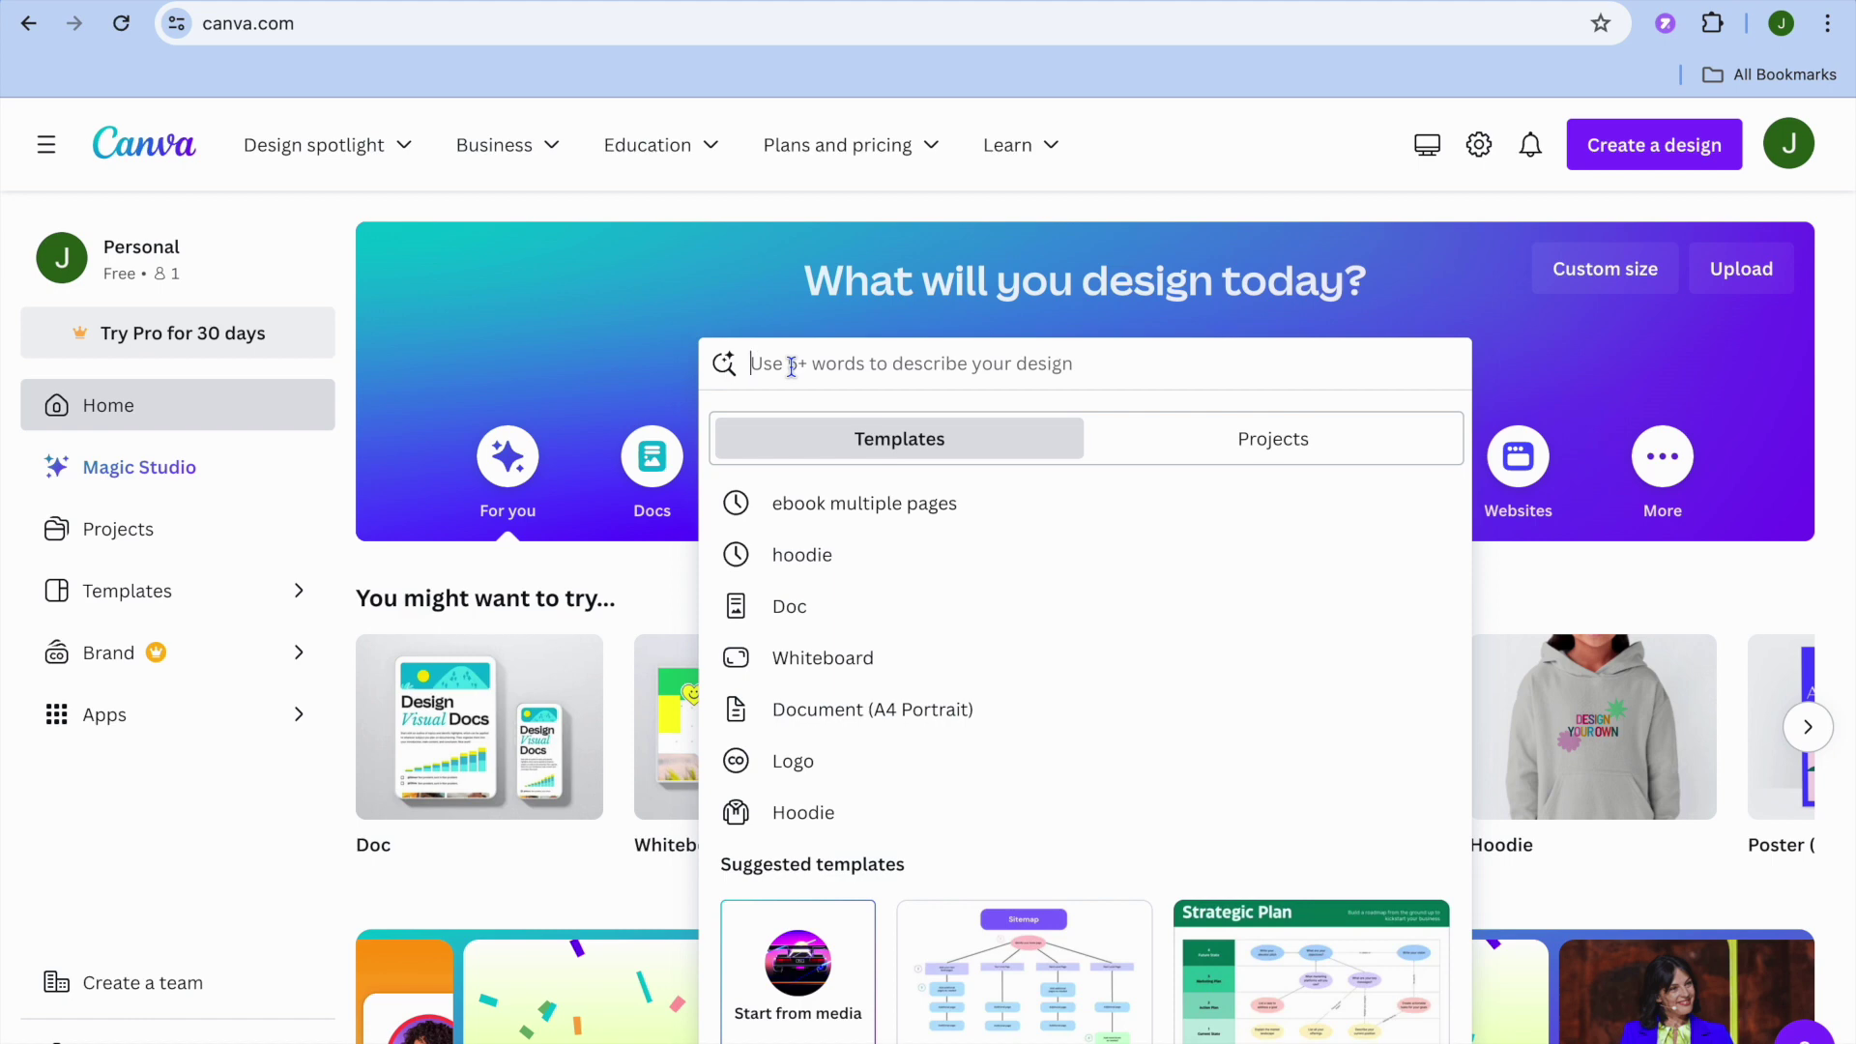
text(weddi)
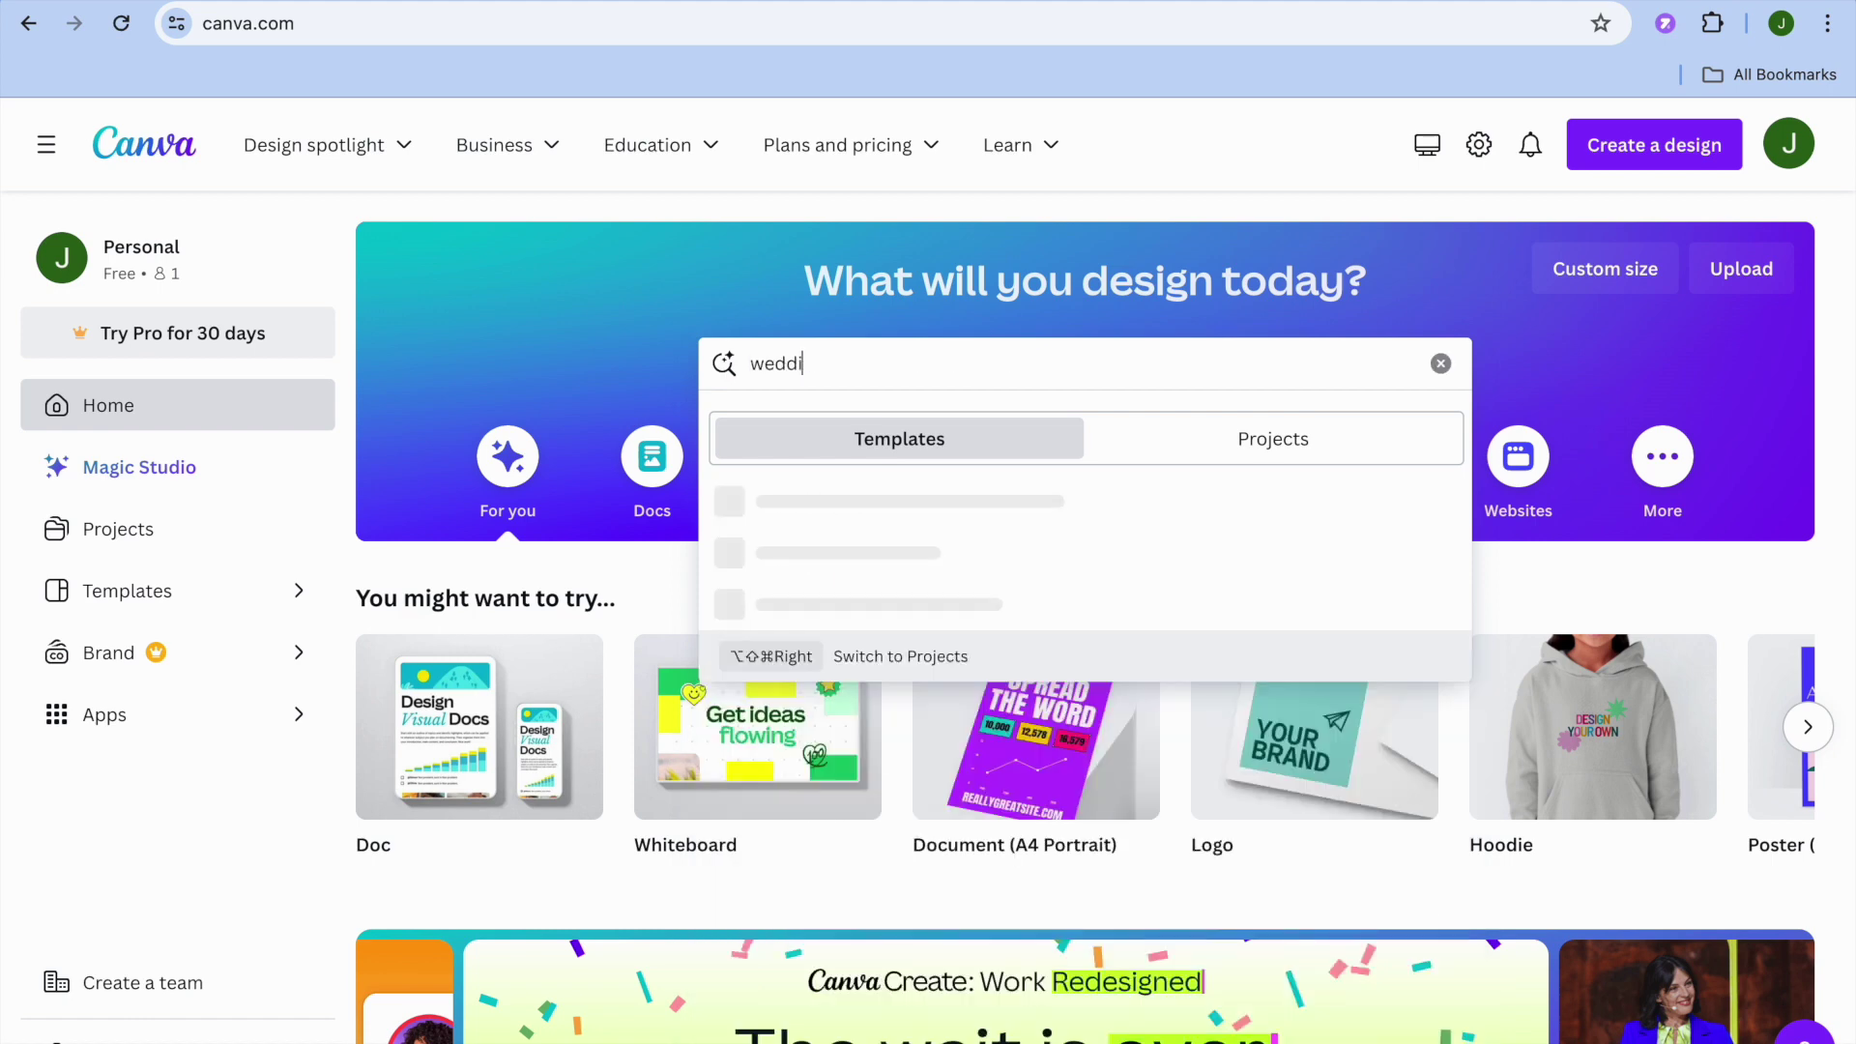
text(ng ca)
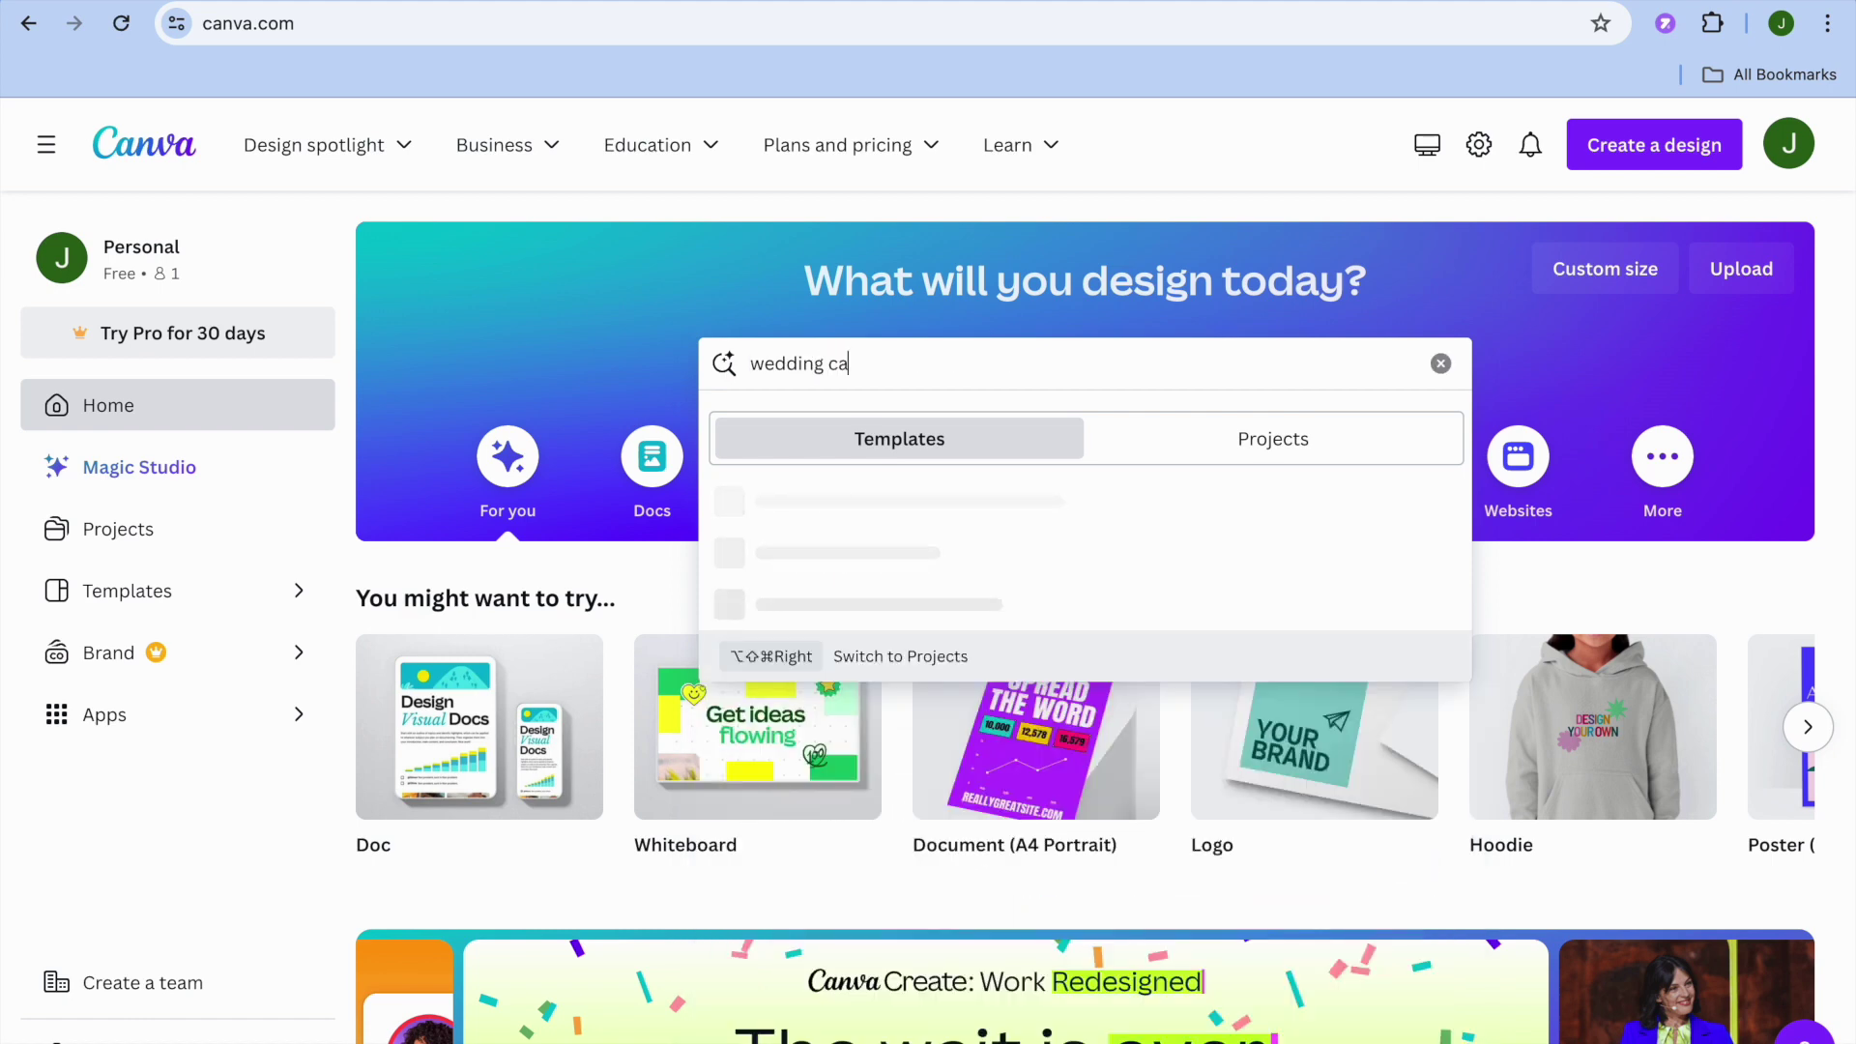
text(rd)
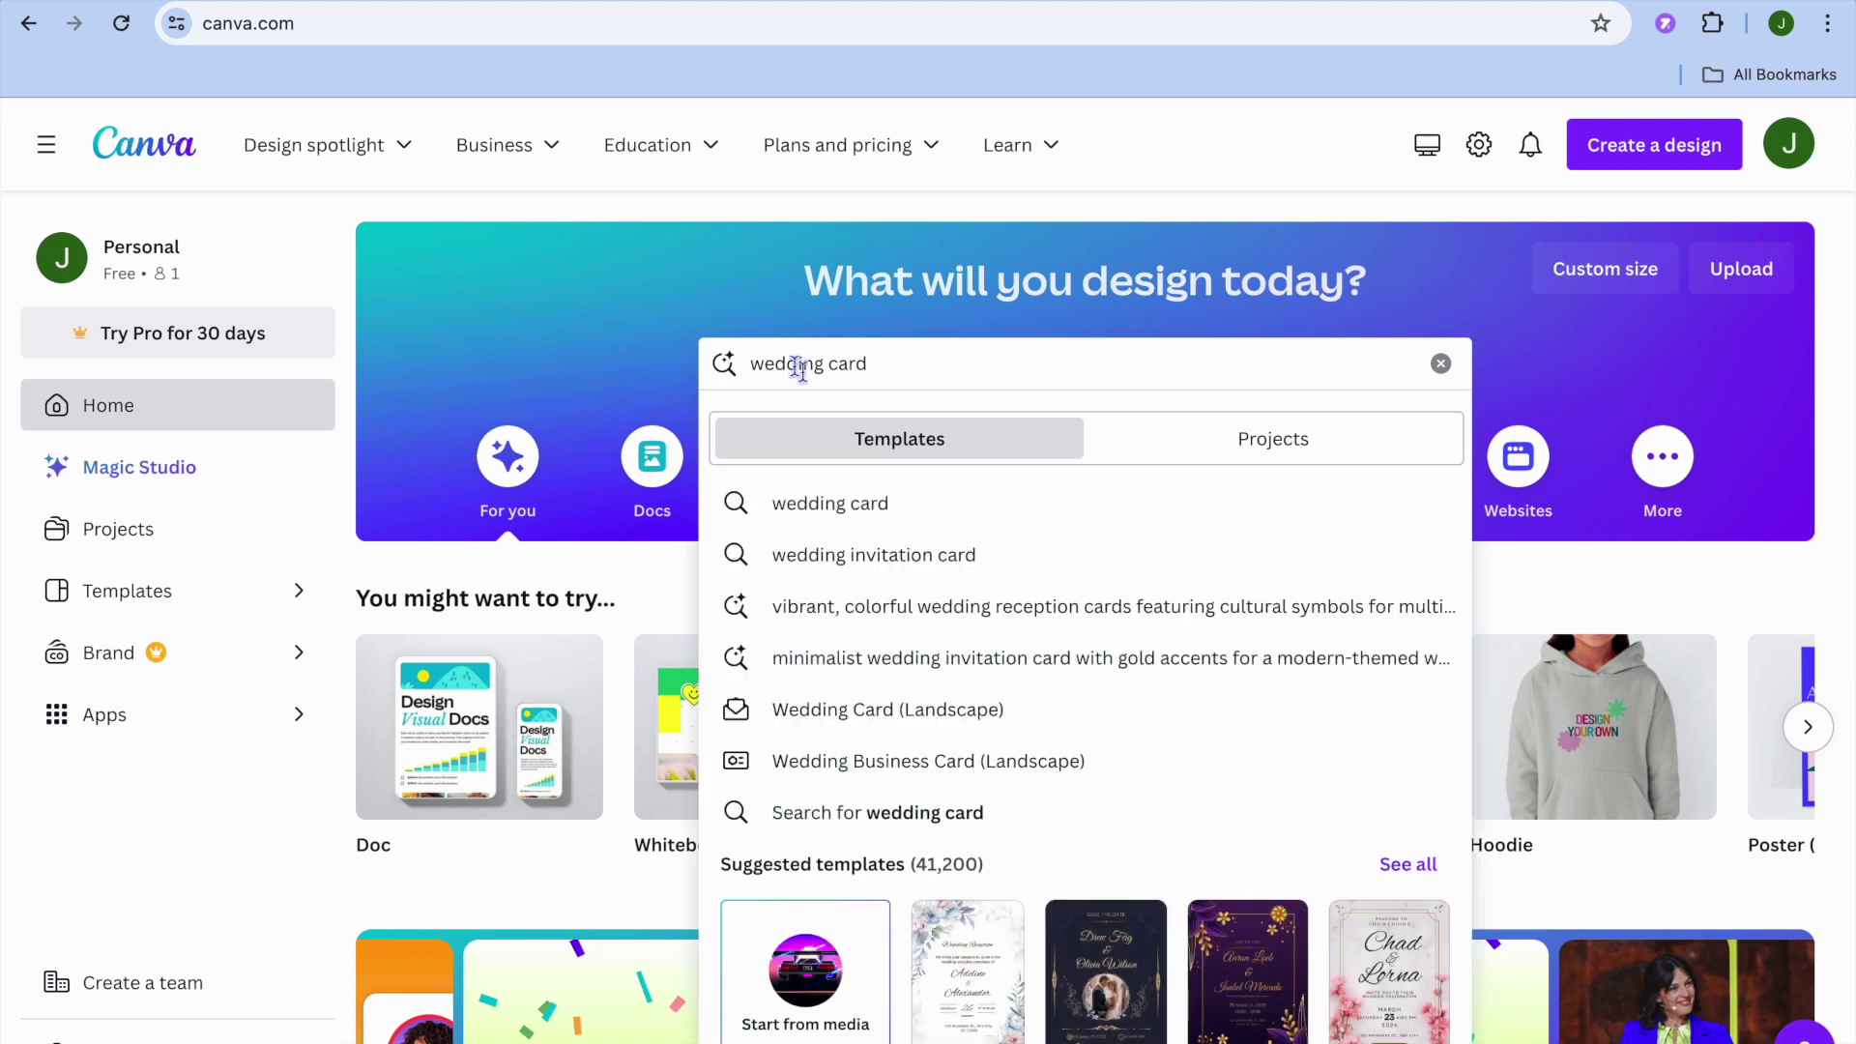
click(871, 505)
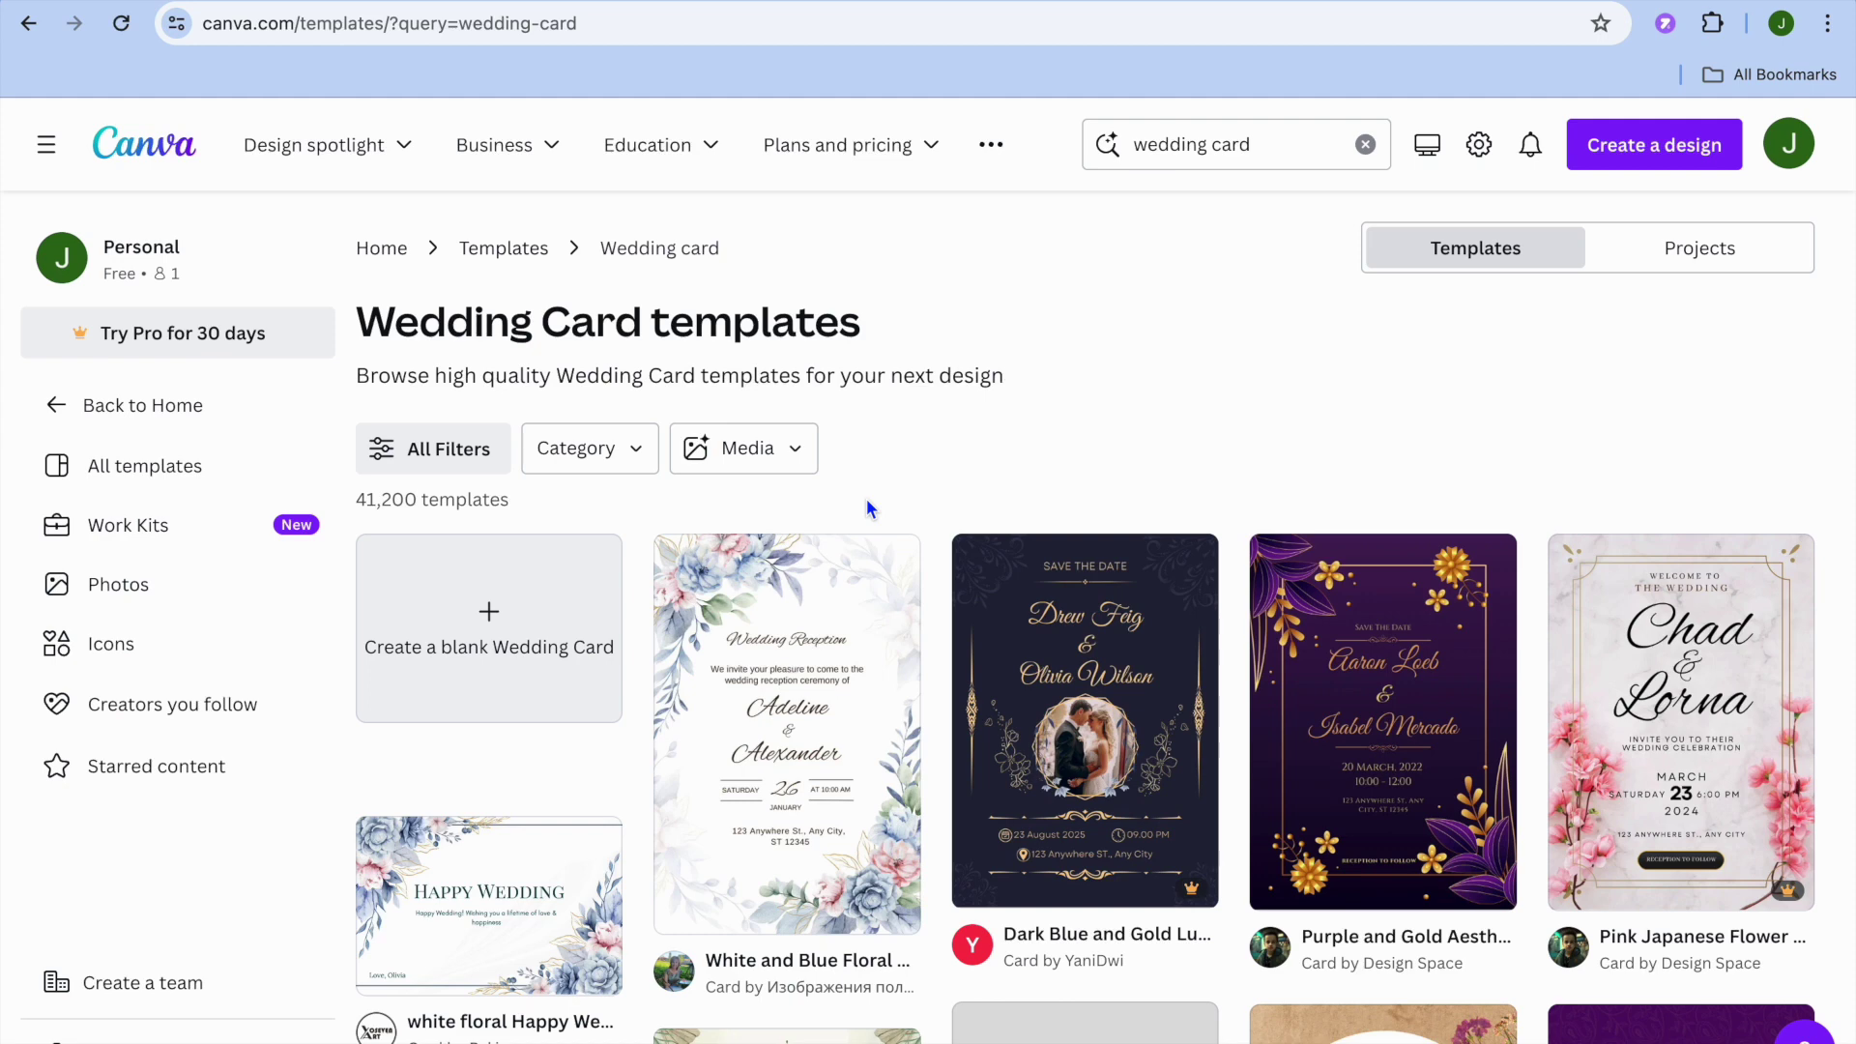
scroll(867, 501, down, 2)
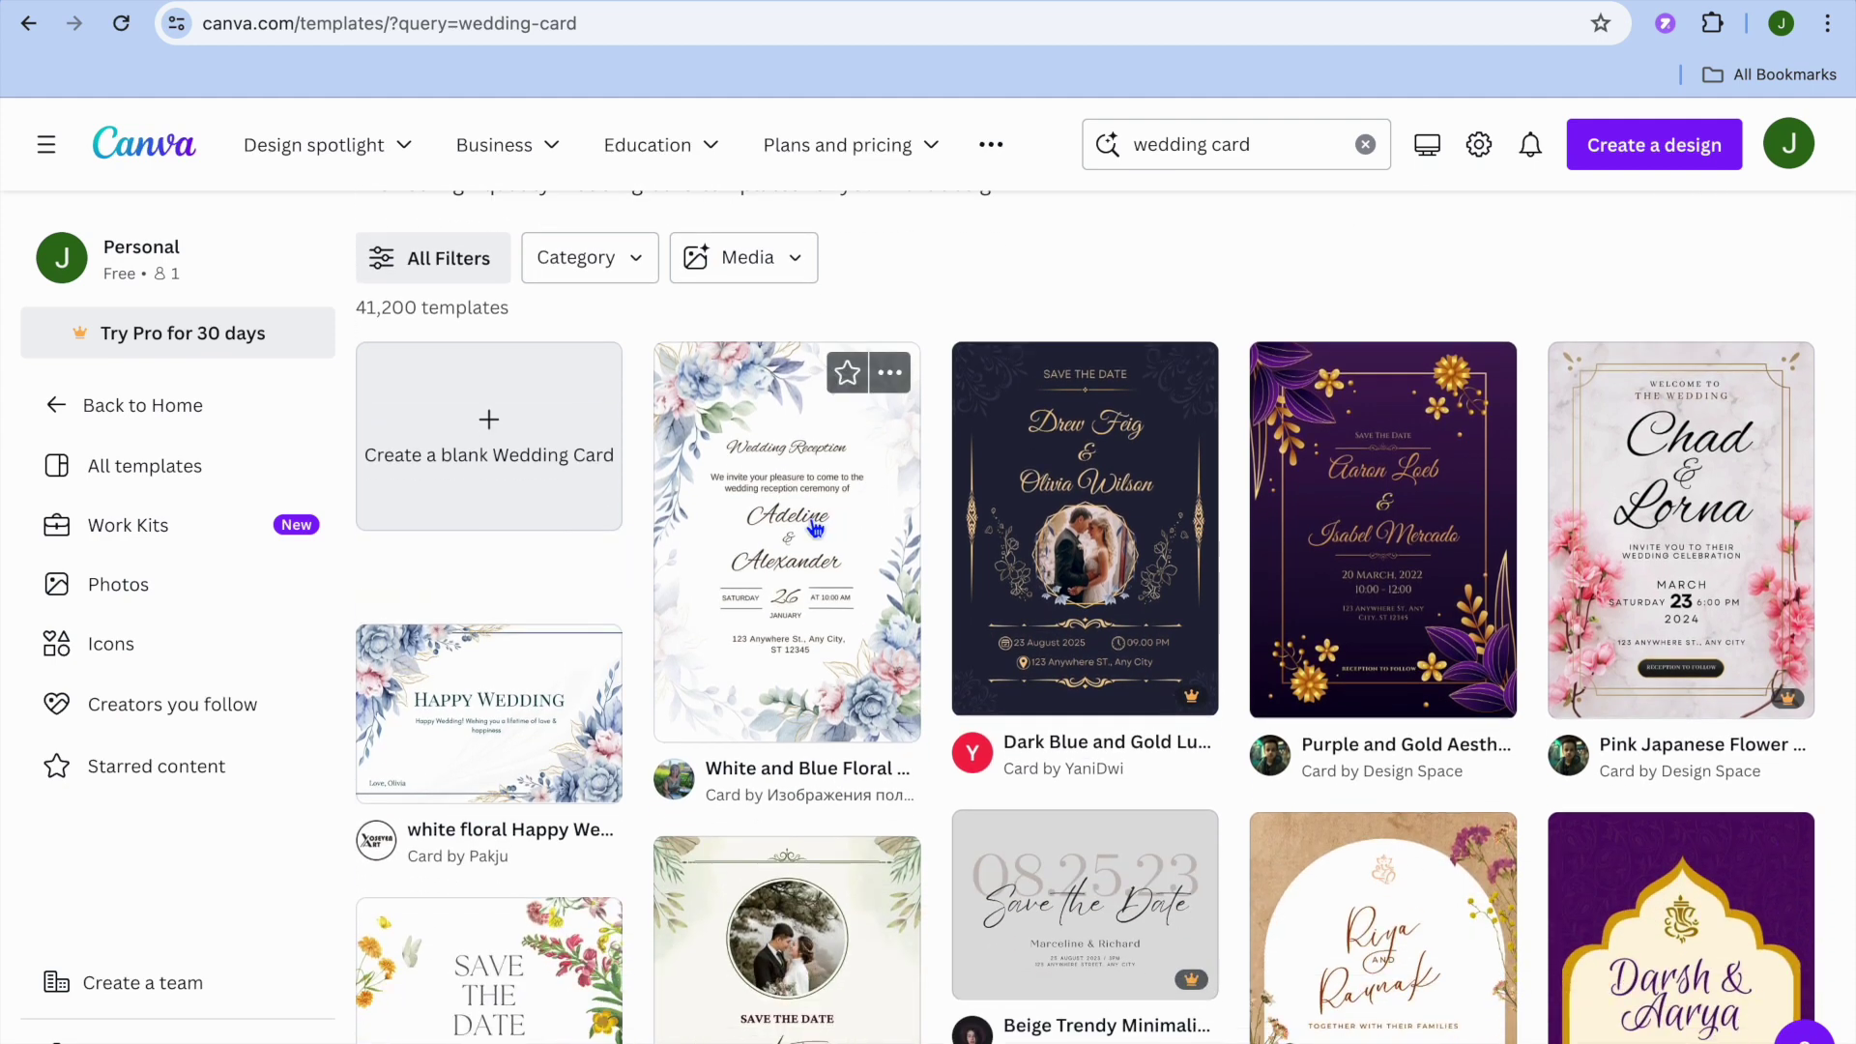
scroll(815, 527, down, 3)
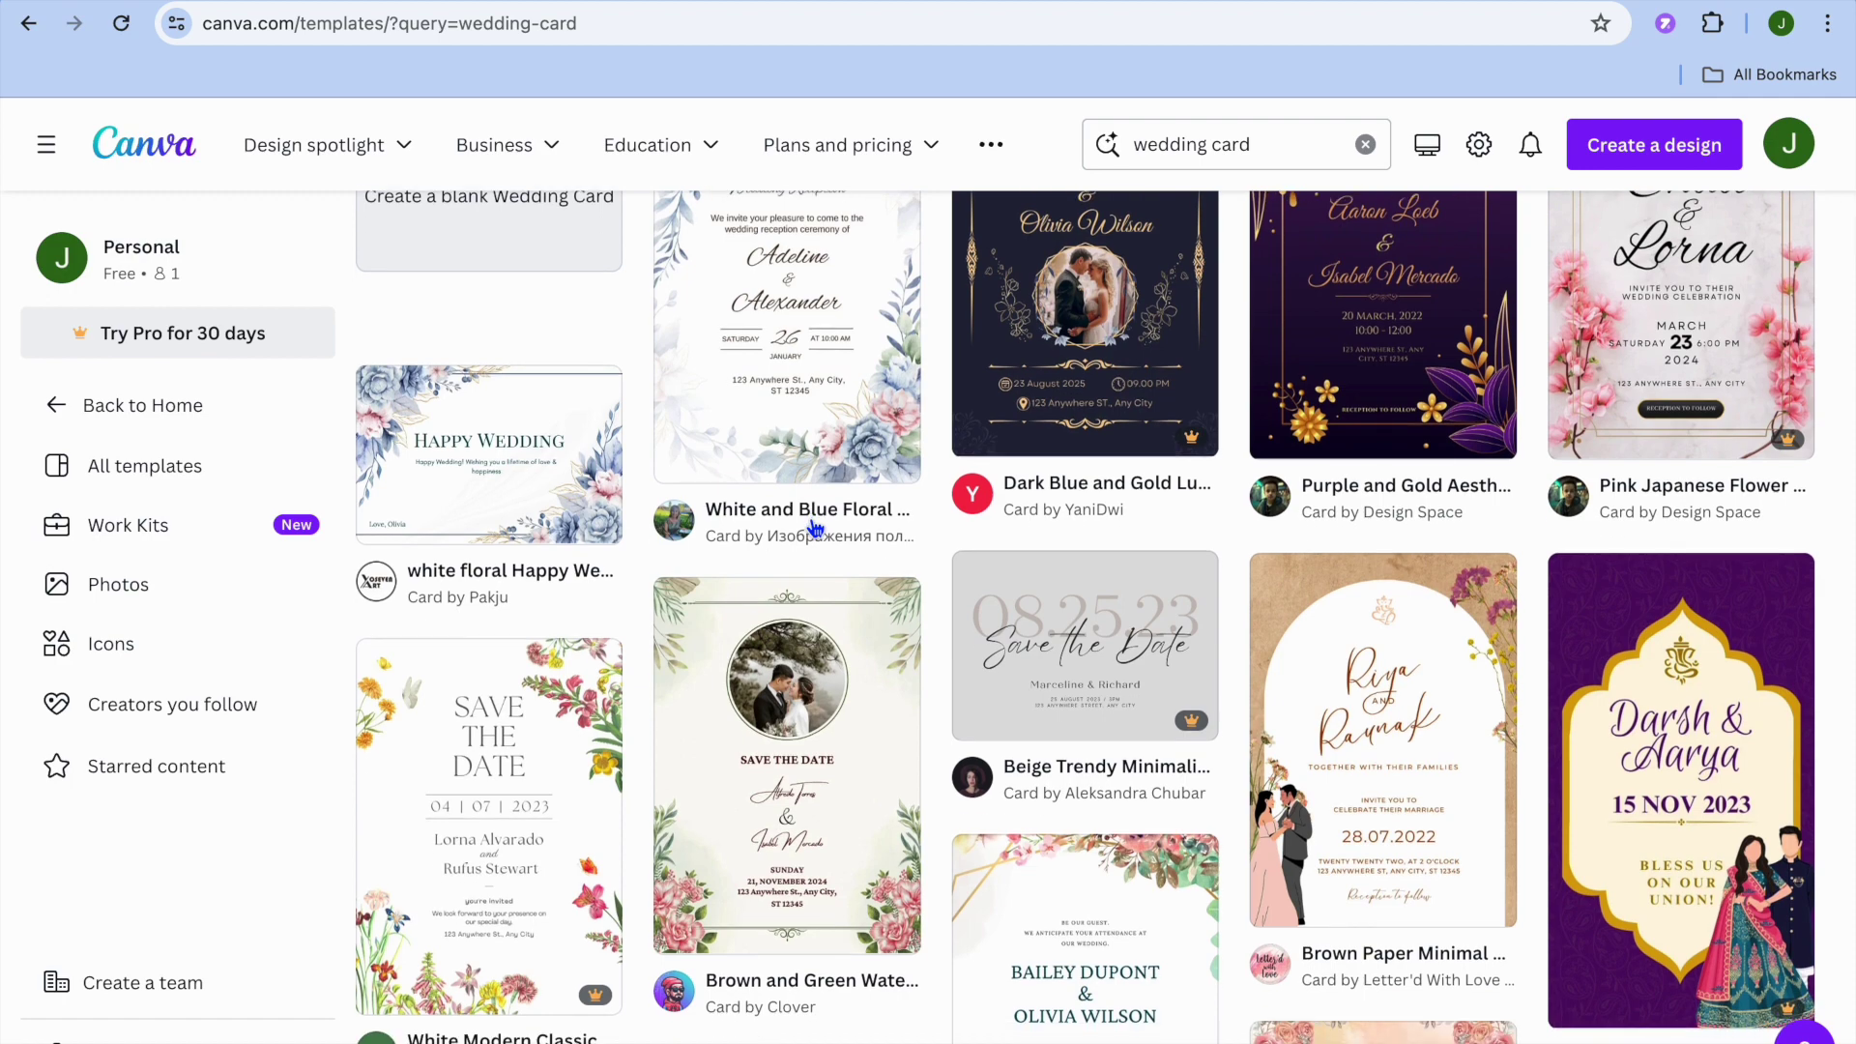
scroll(814, 527, down, 3)
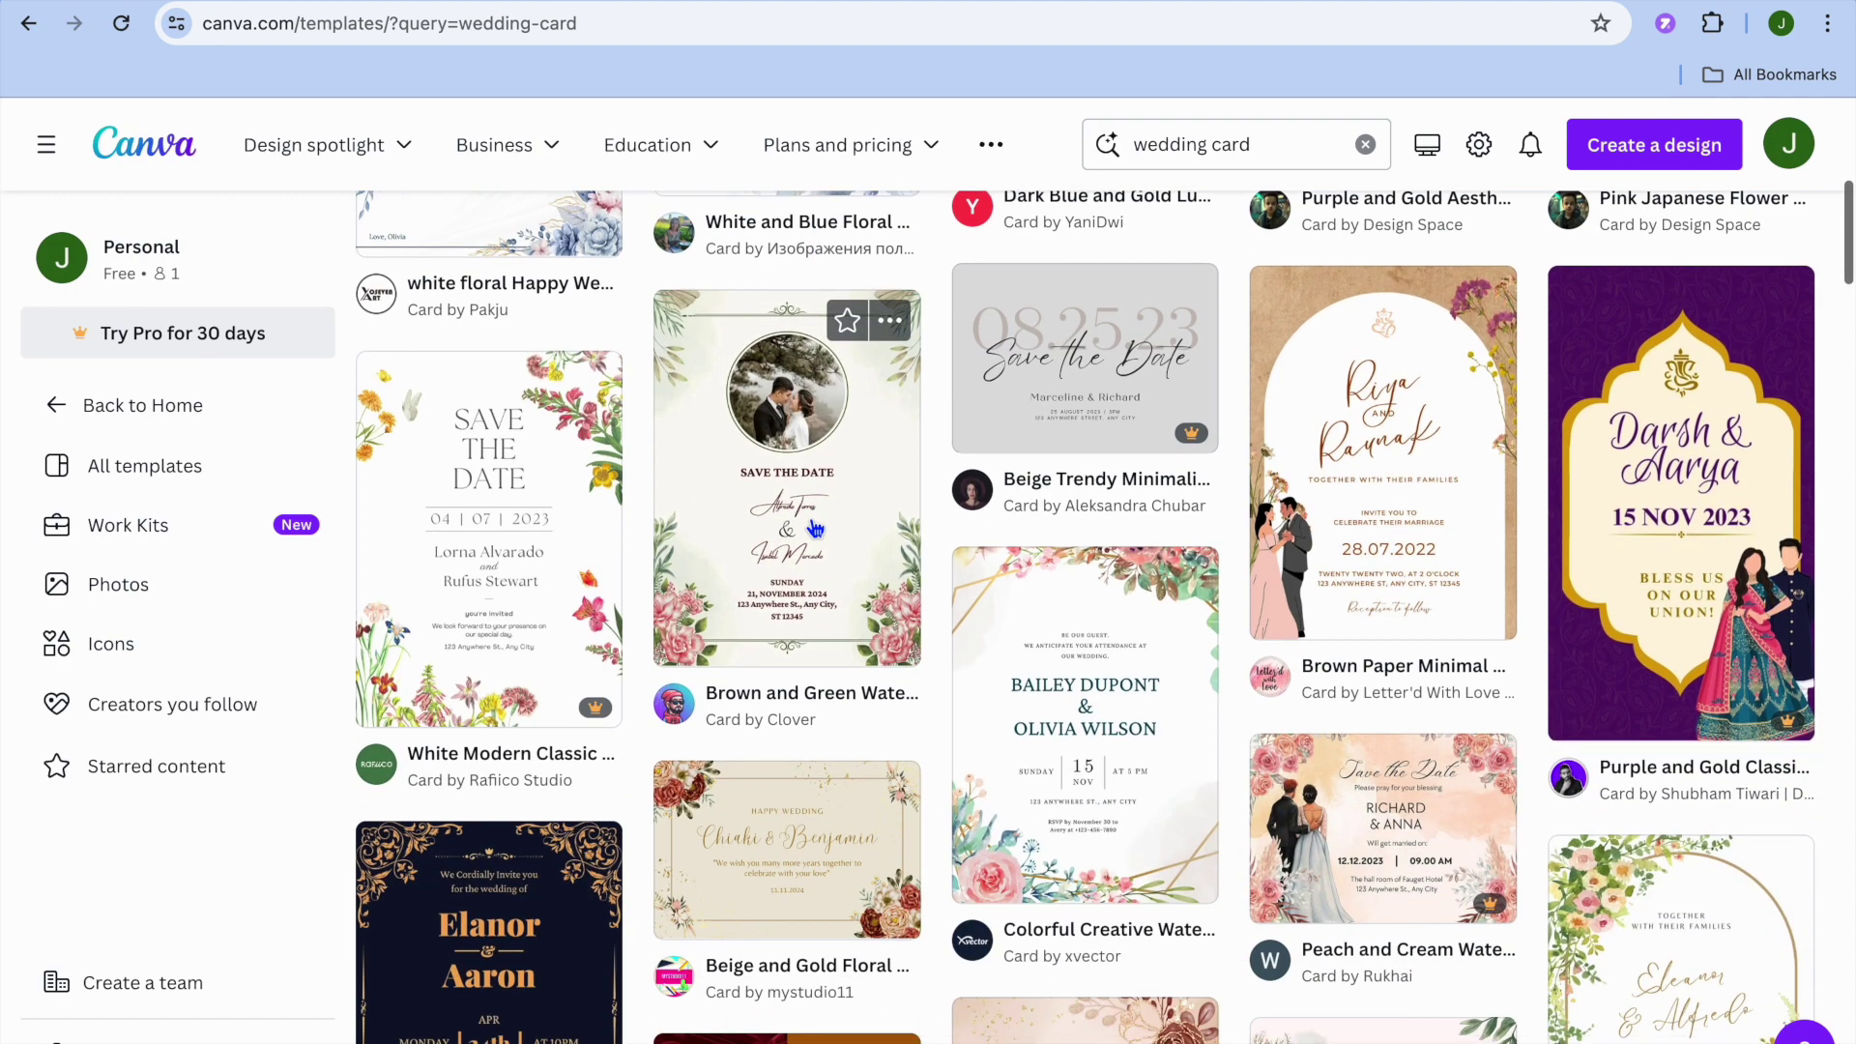
scroll(1100, 580, down, 6)
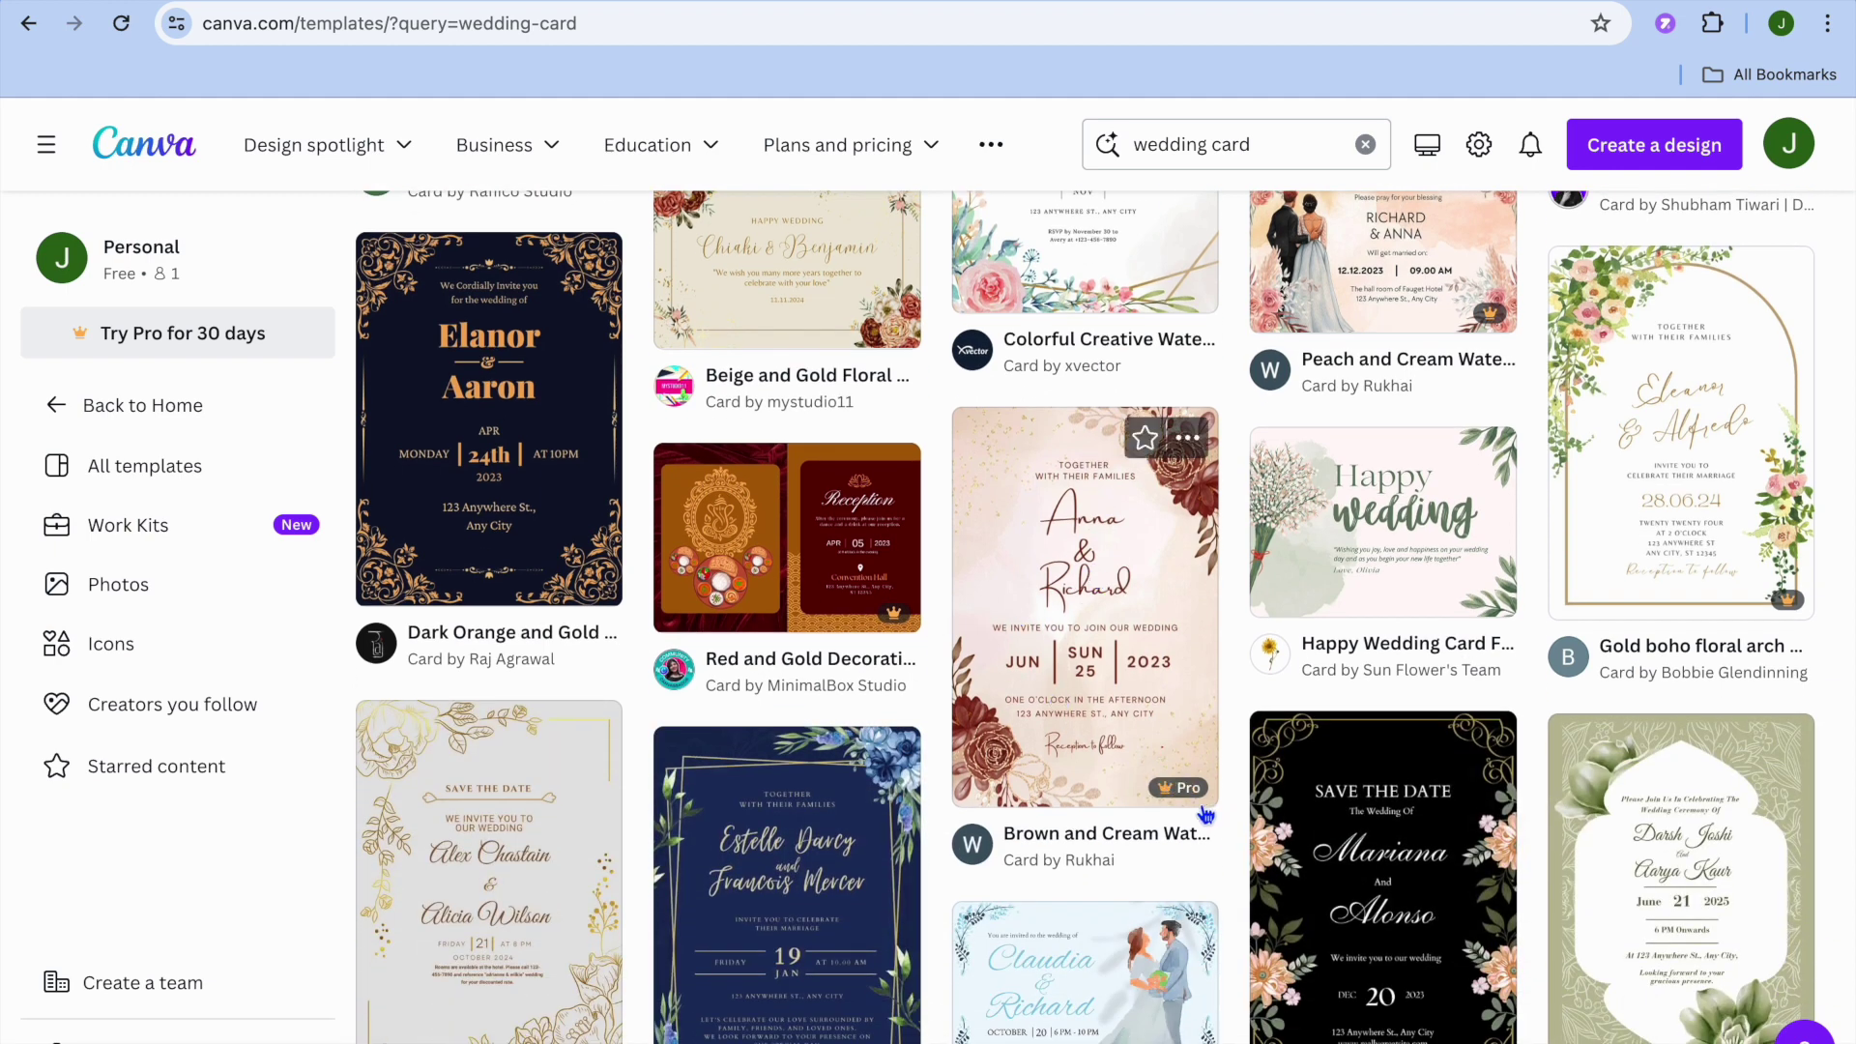
mouse_move(1176, 791)
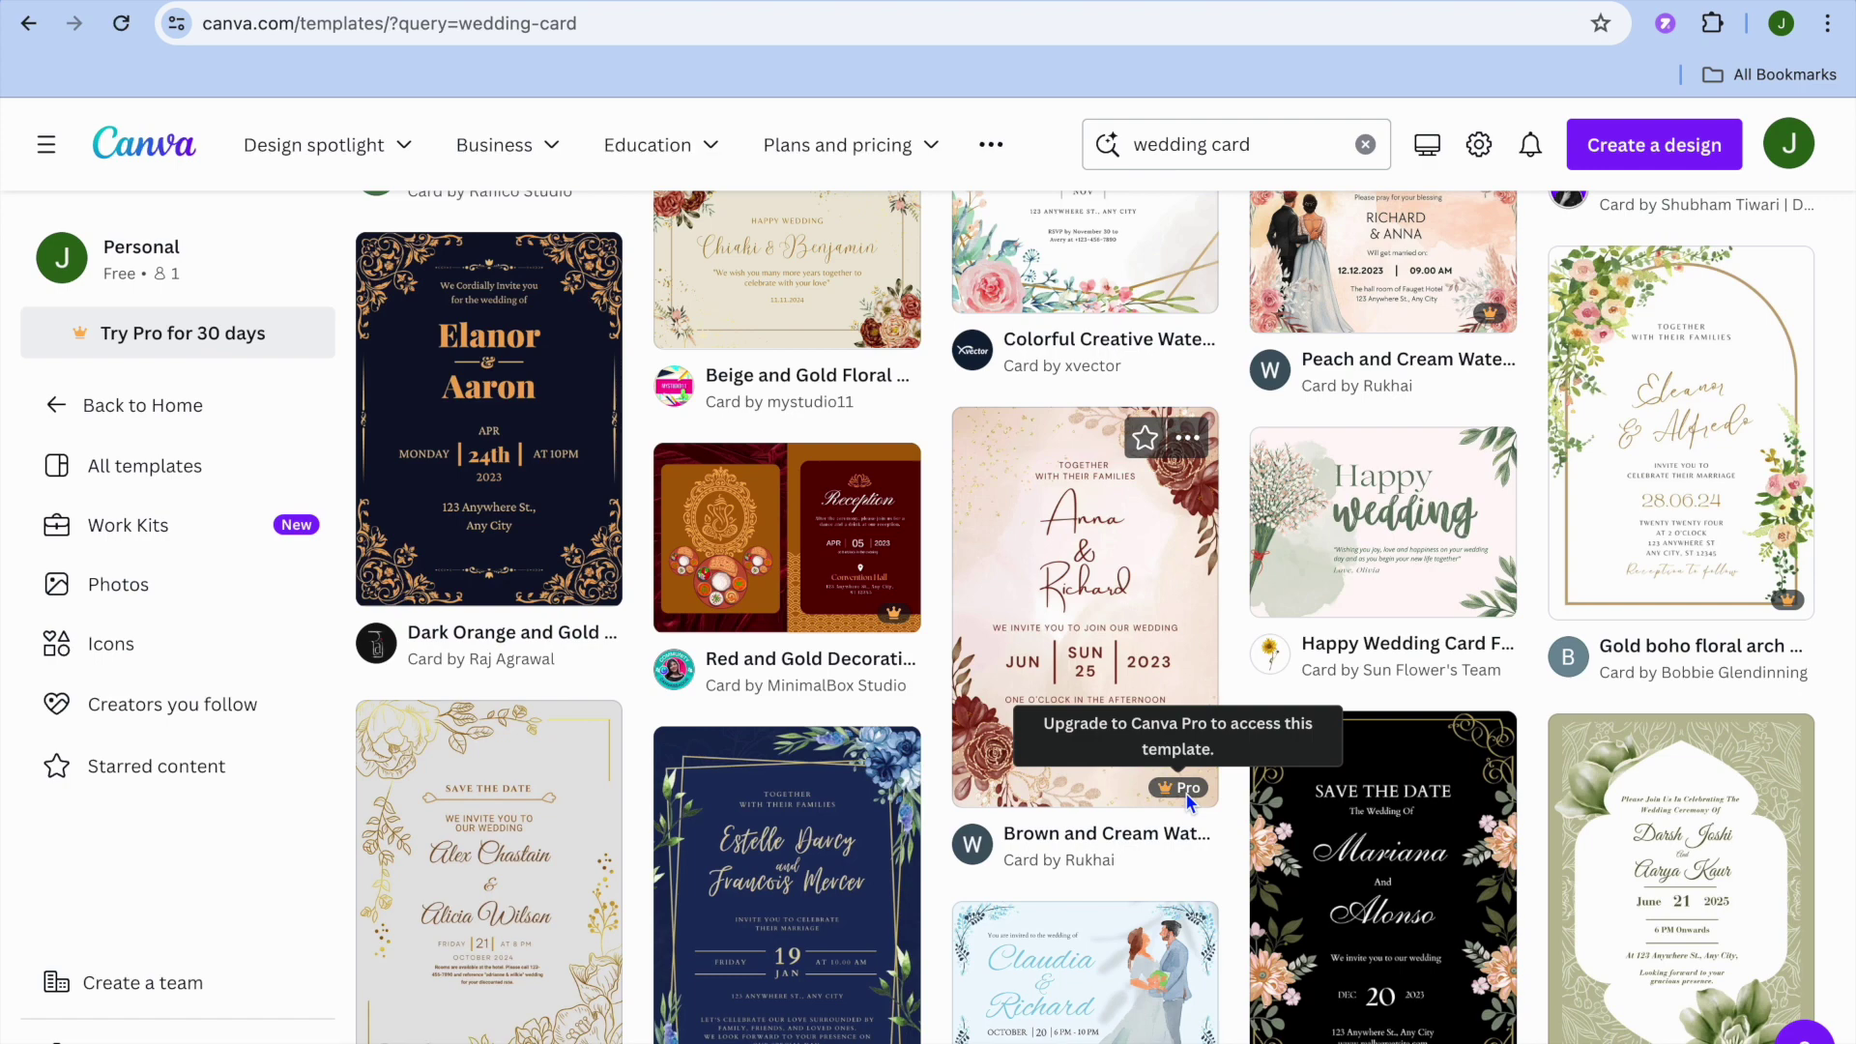
scroll(1189, 800, down, 3)
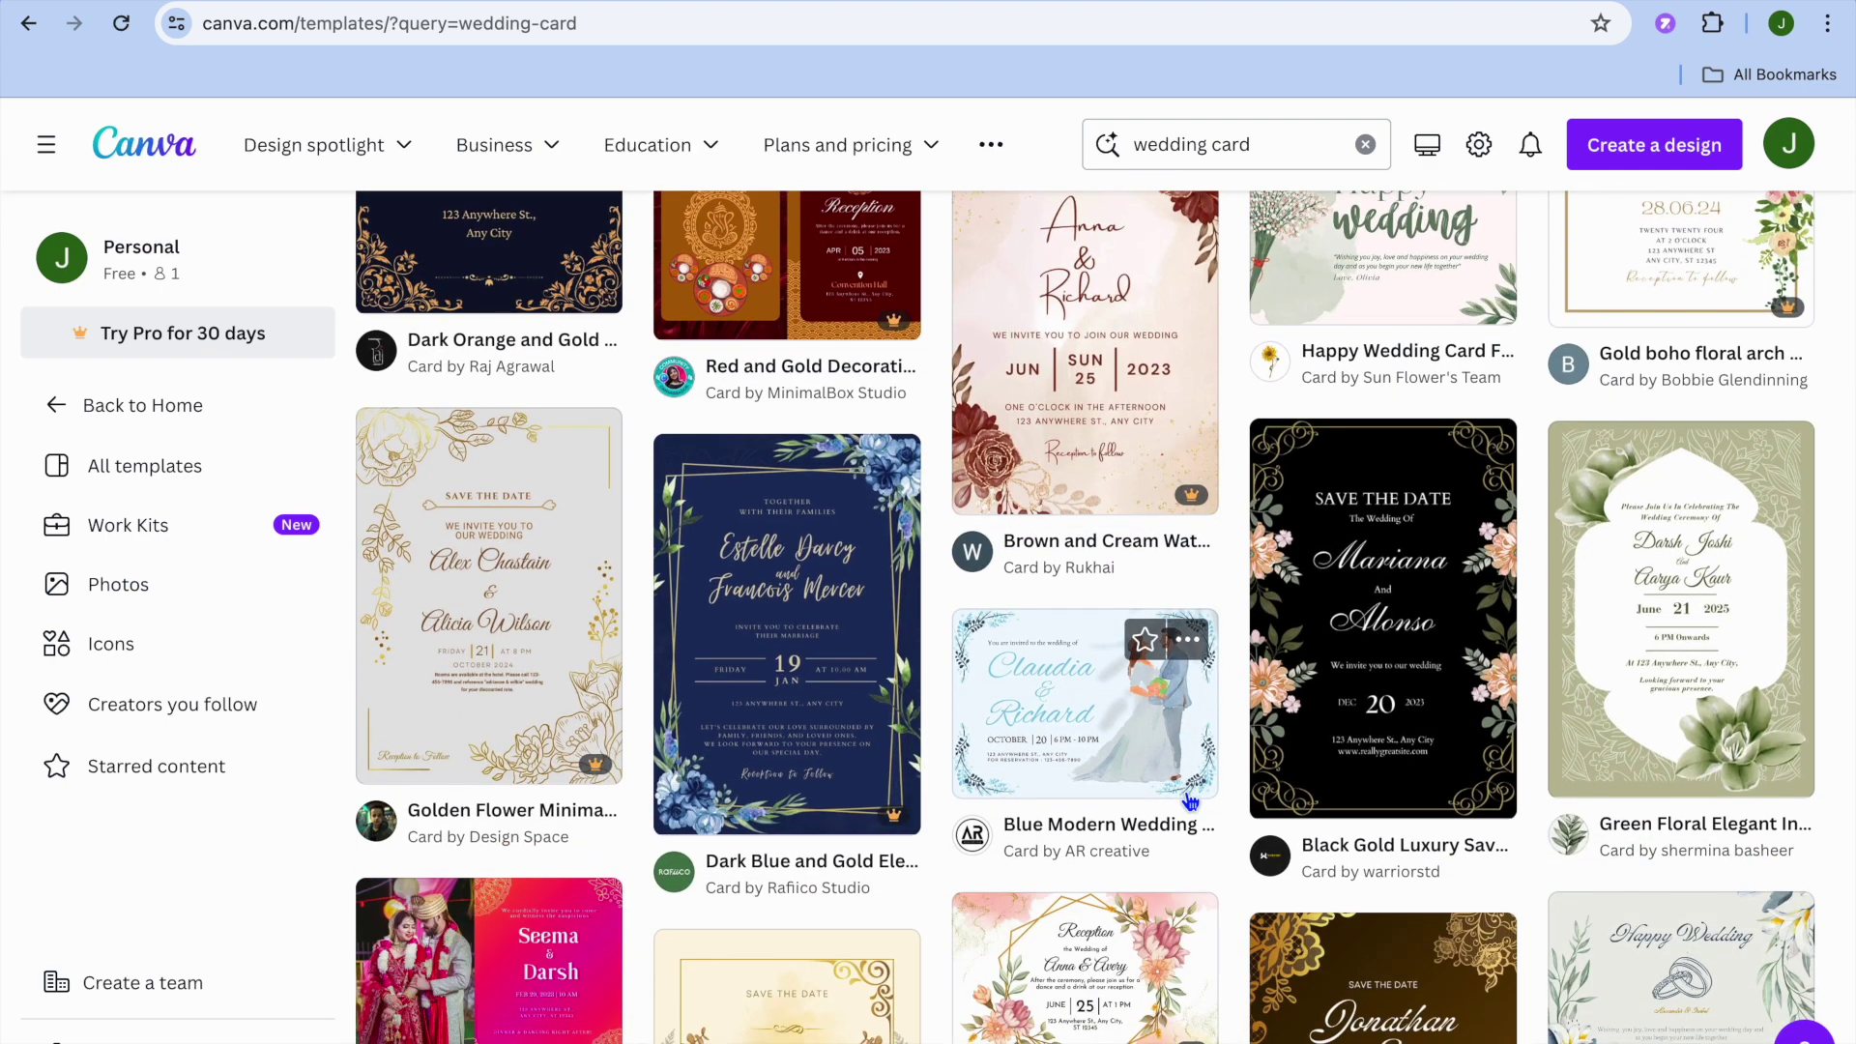
click(1083, 774)
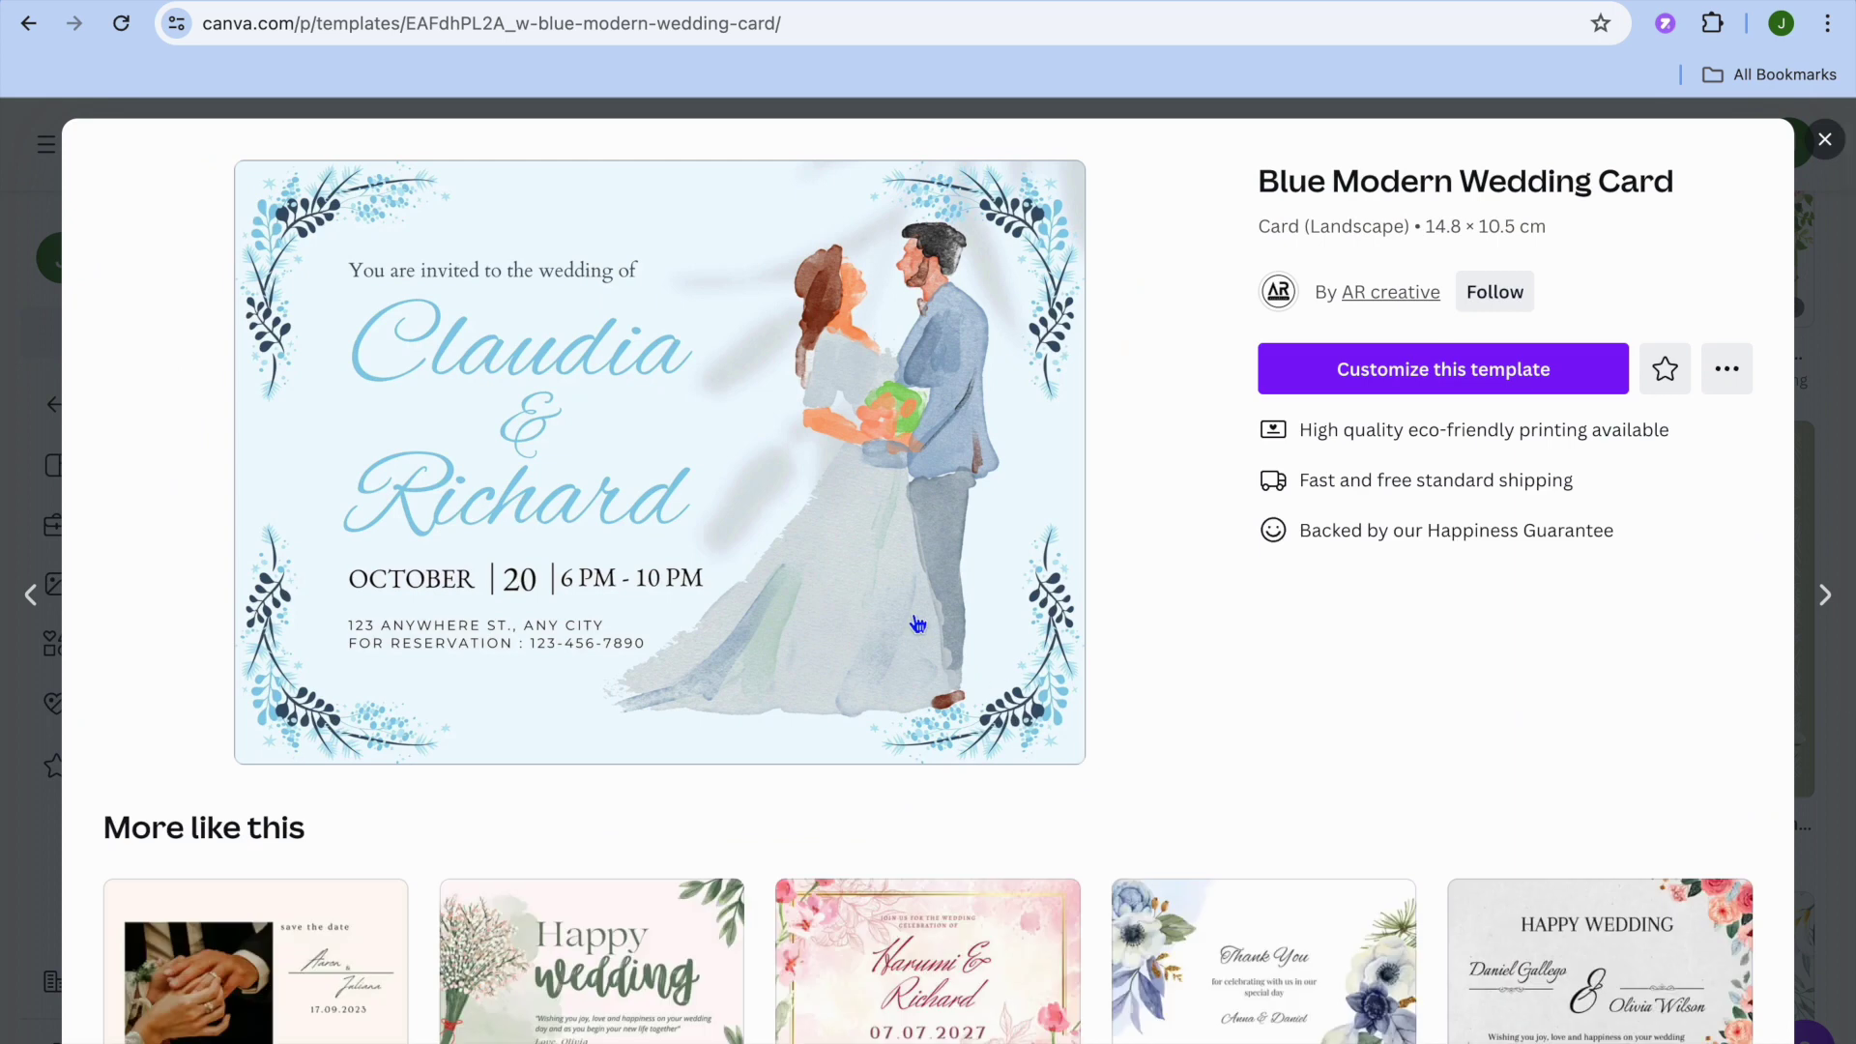
Step: Preview the Cream Minimalist Photo Save The Date Wedding Card from the similar templates
scroll(917, 624, down, 4)
scroll(917, 623, down, 2)
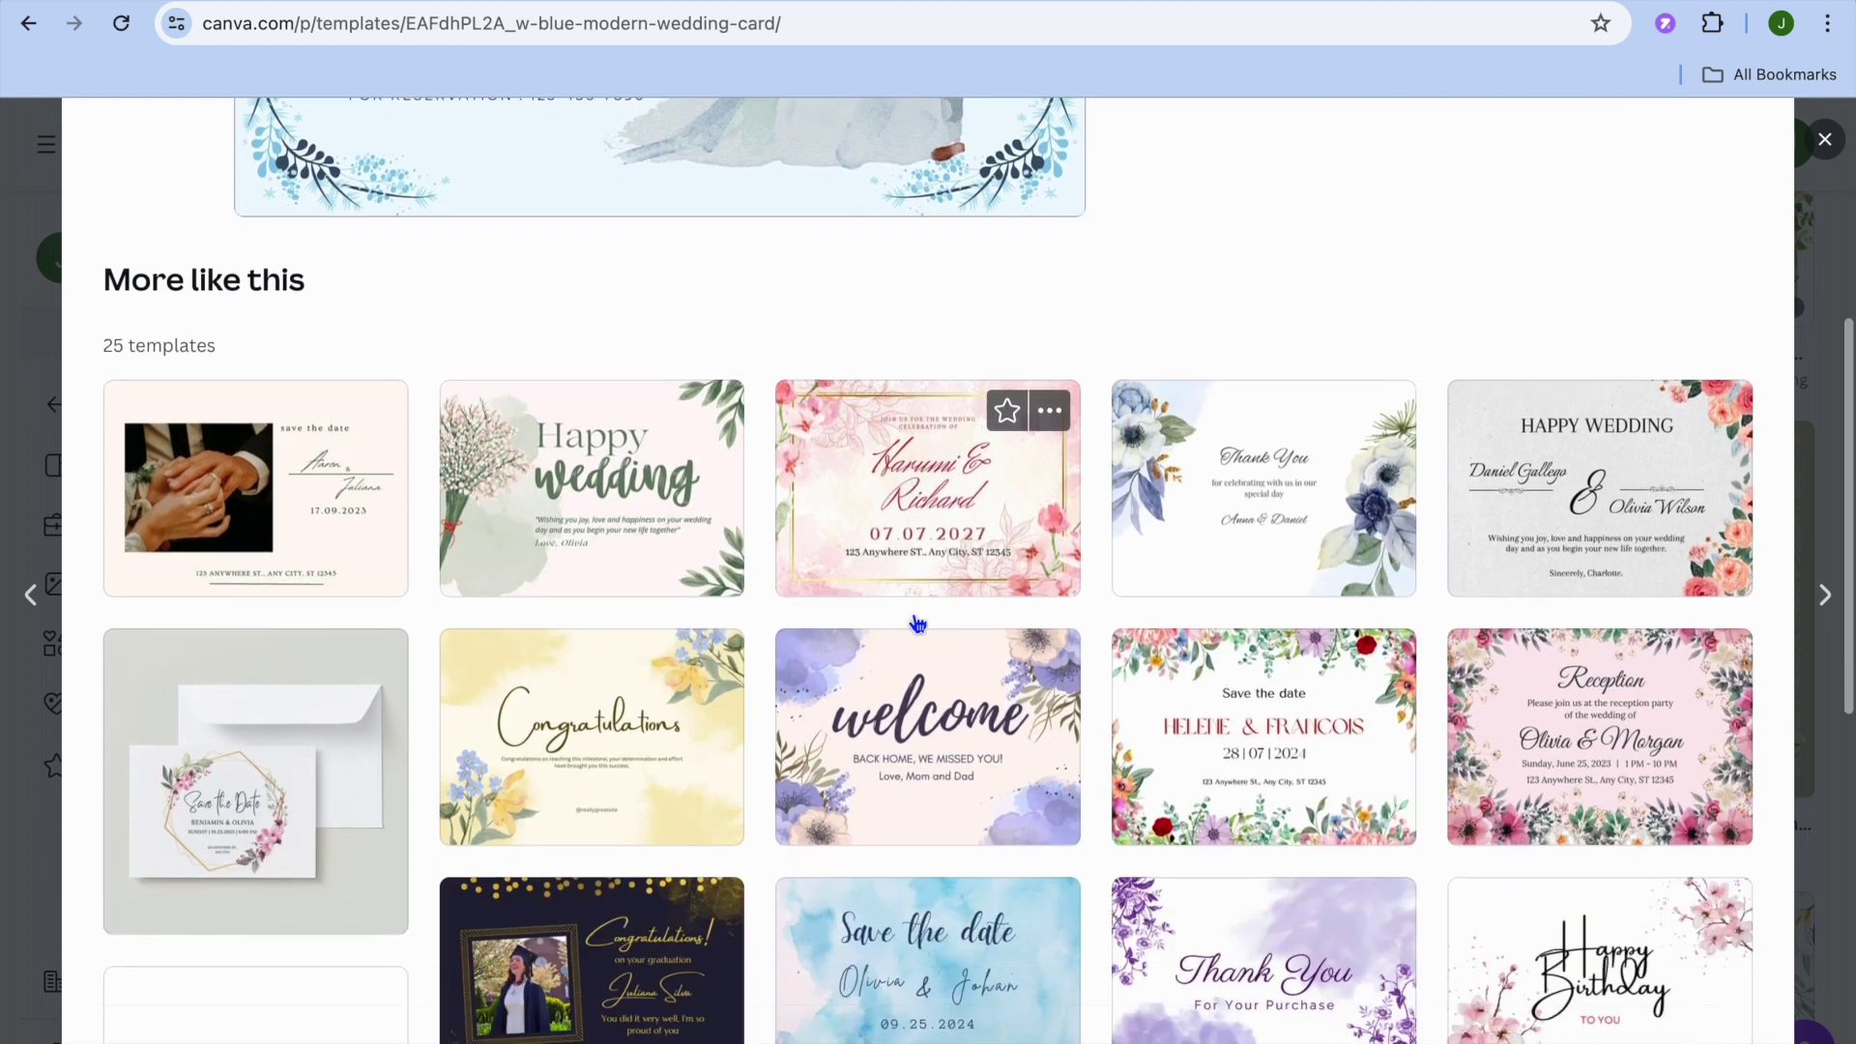
scroll(917, 624, down, 2)
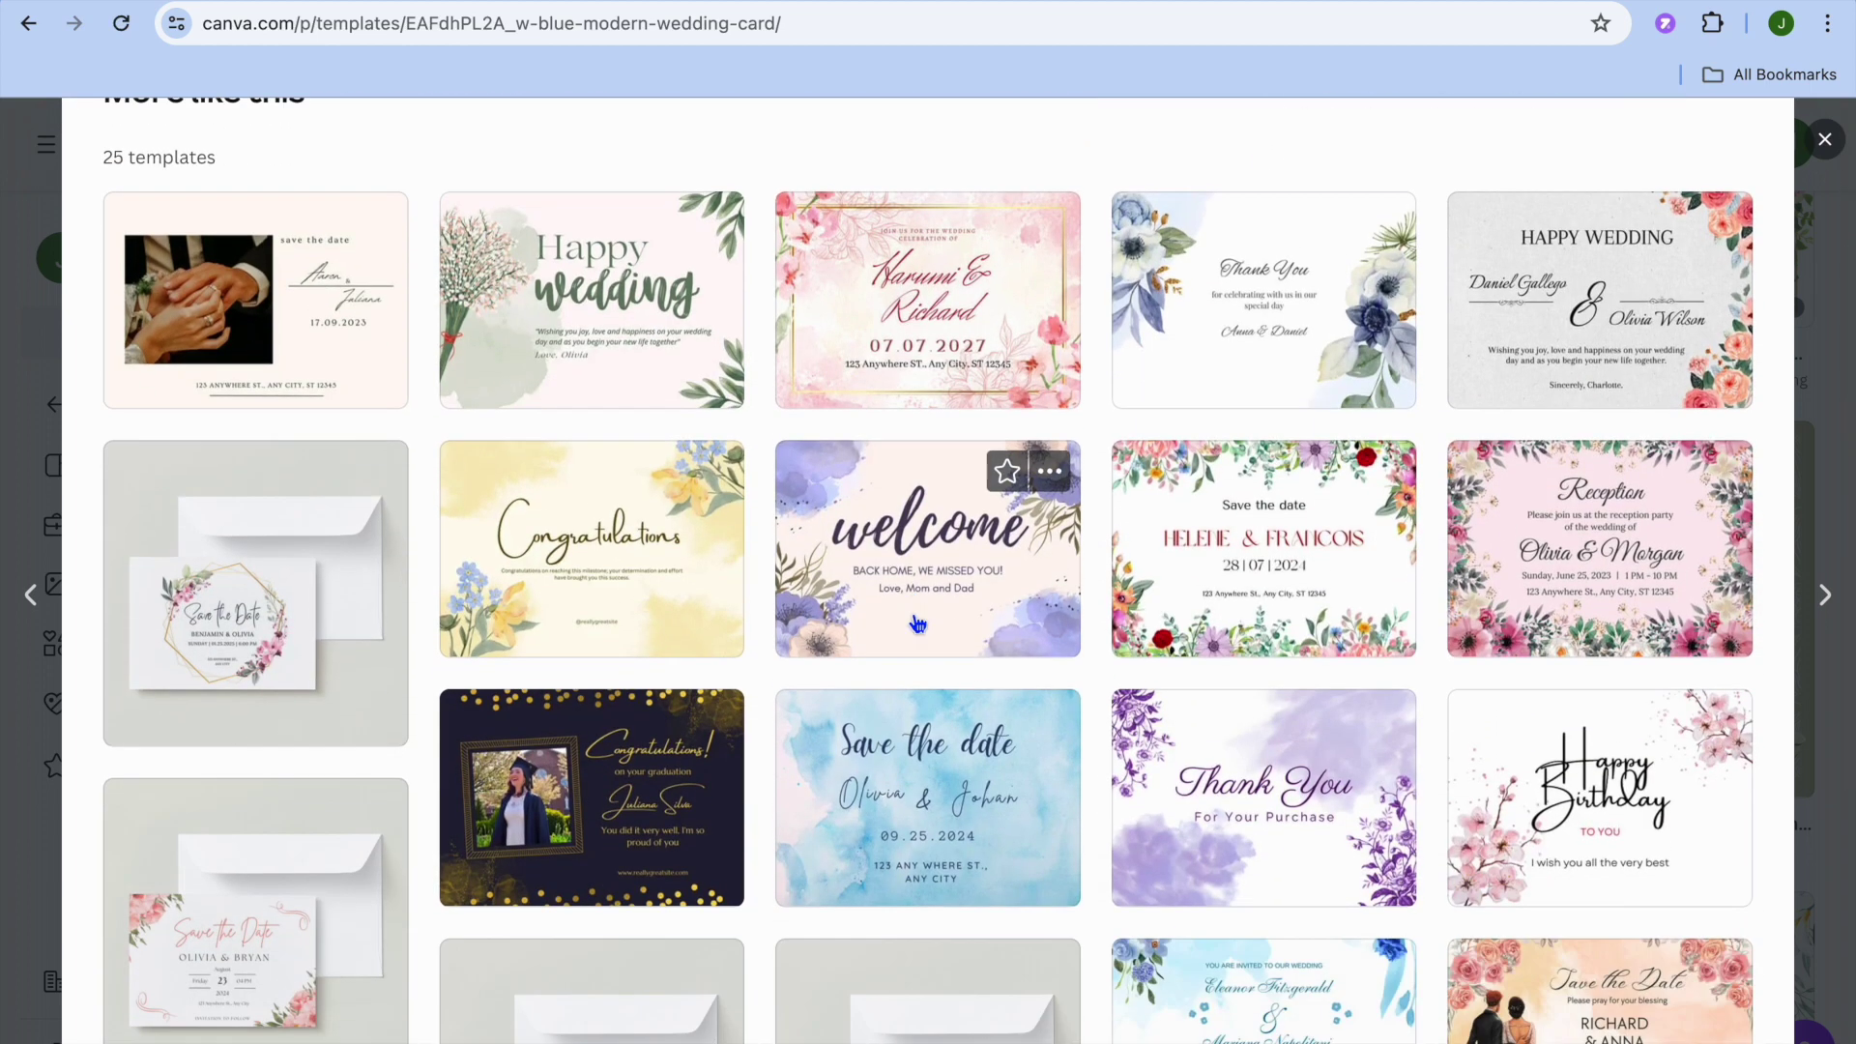
scroll(917, 624, down, 2)
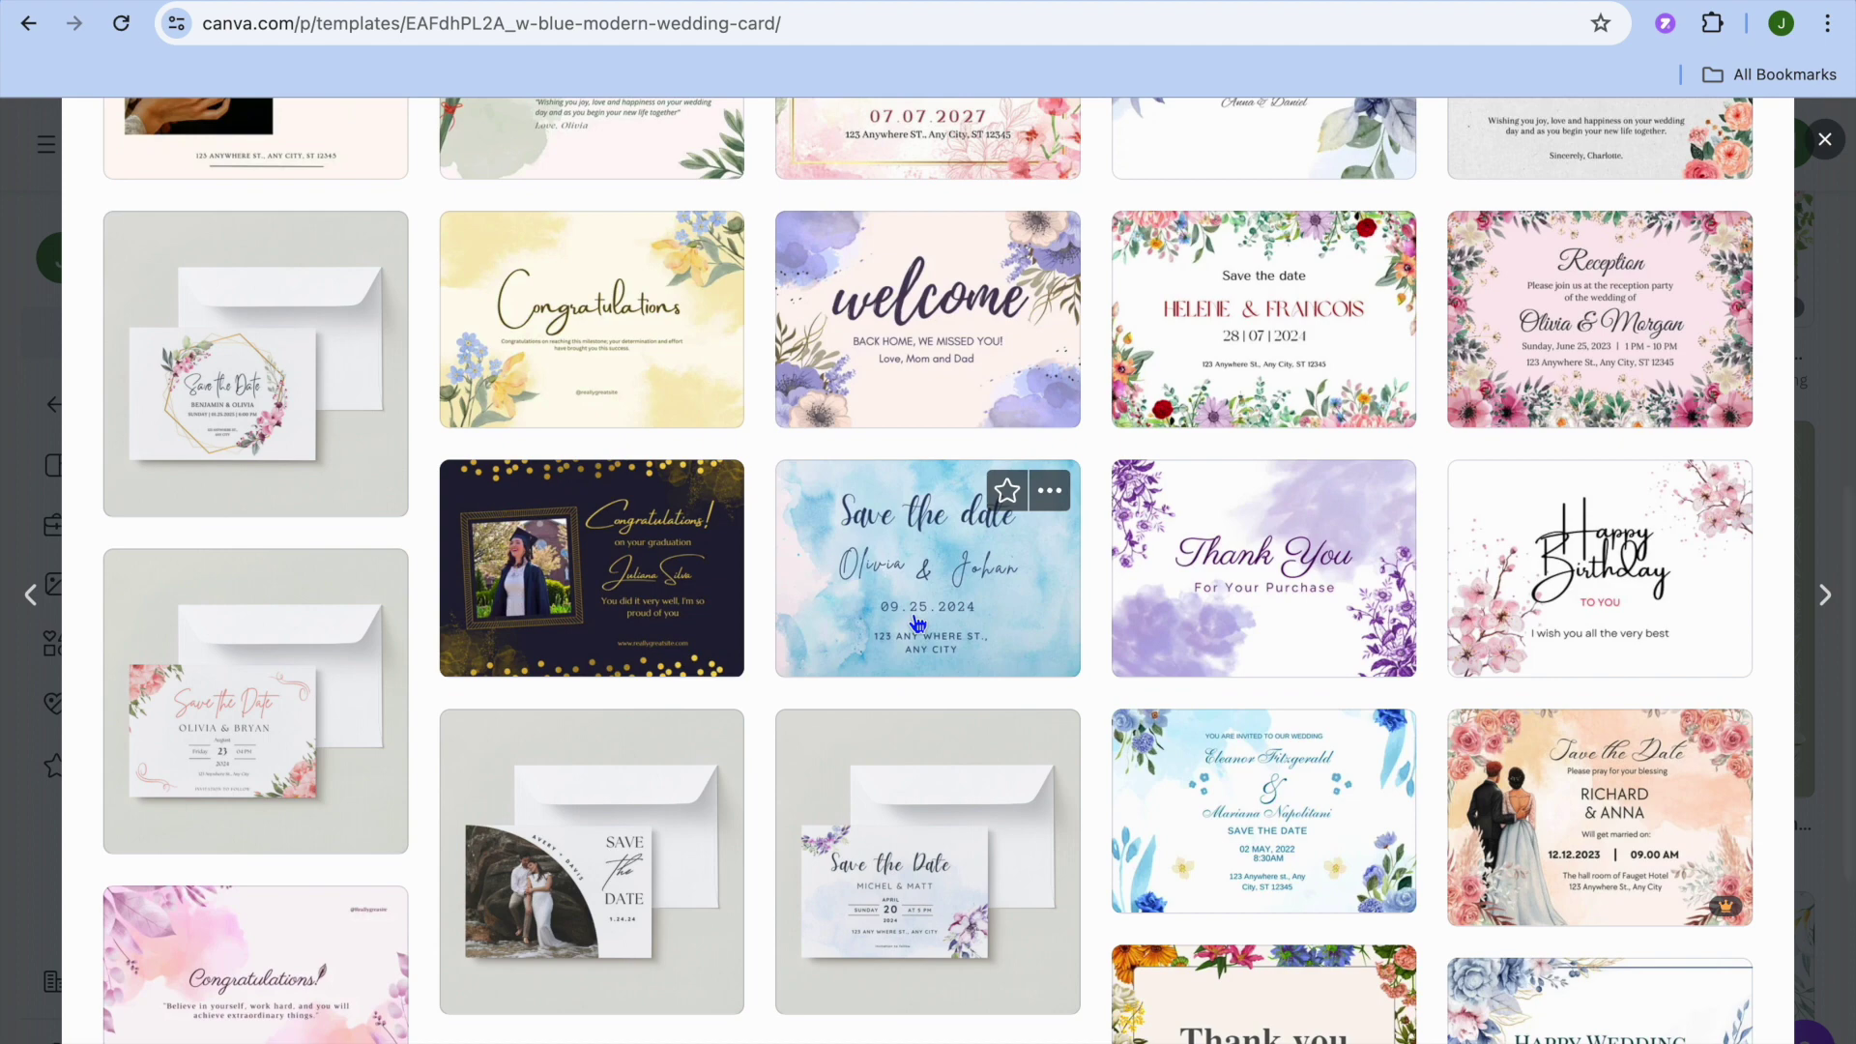
scroll(918, 624, up, 8)
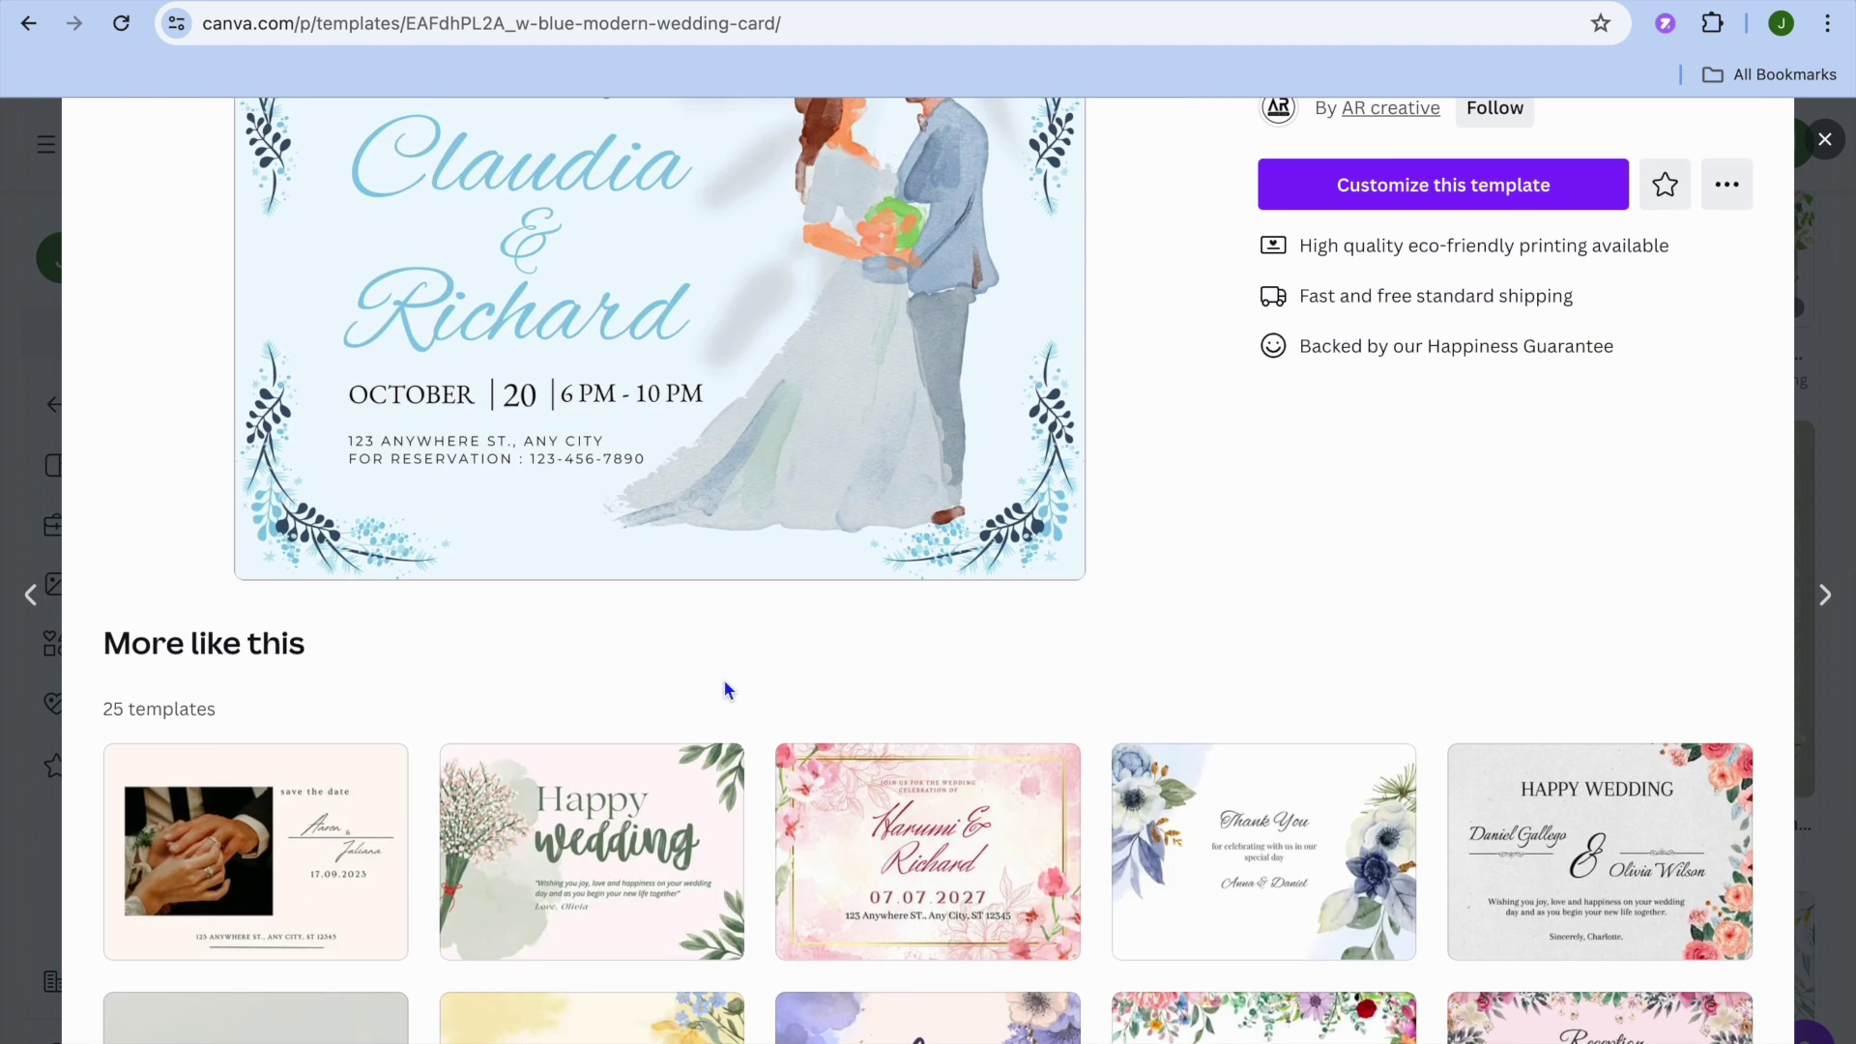
click(339, 847)
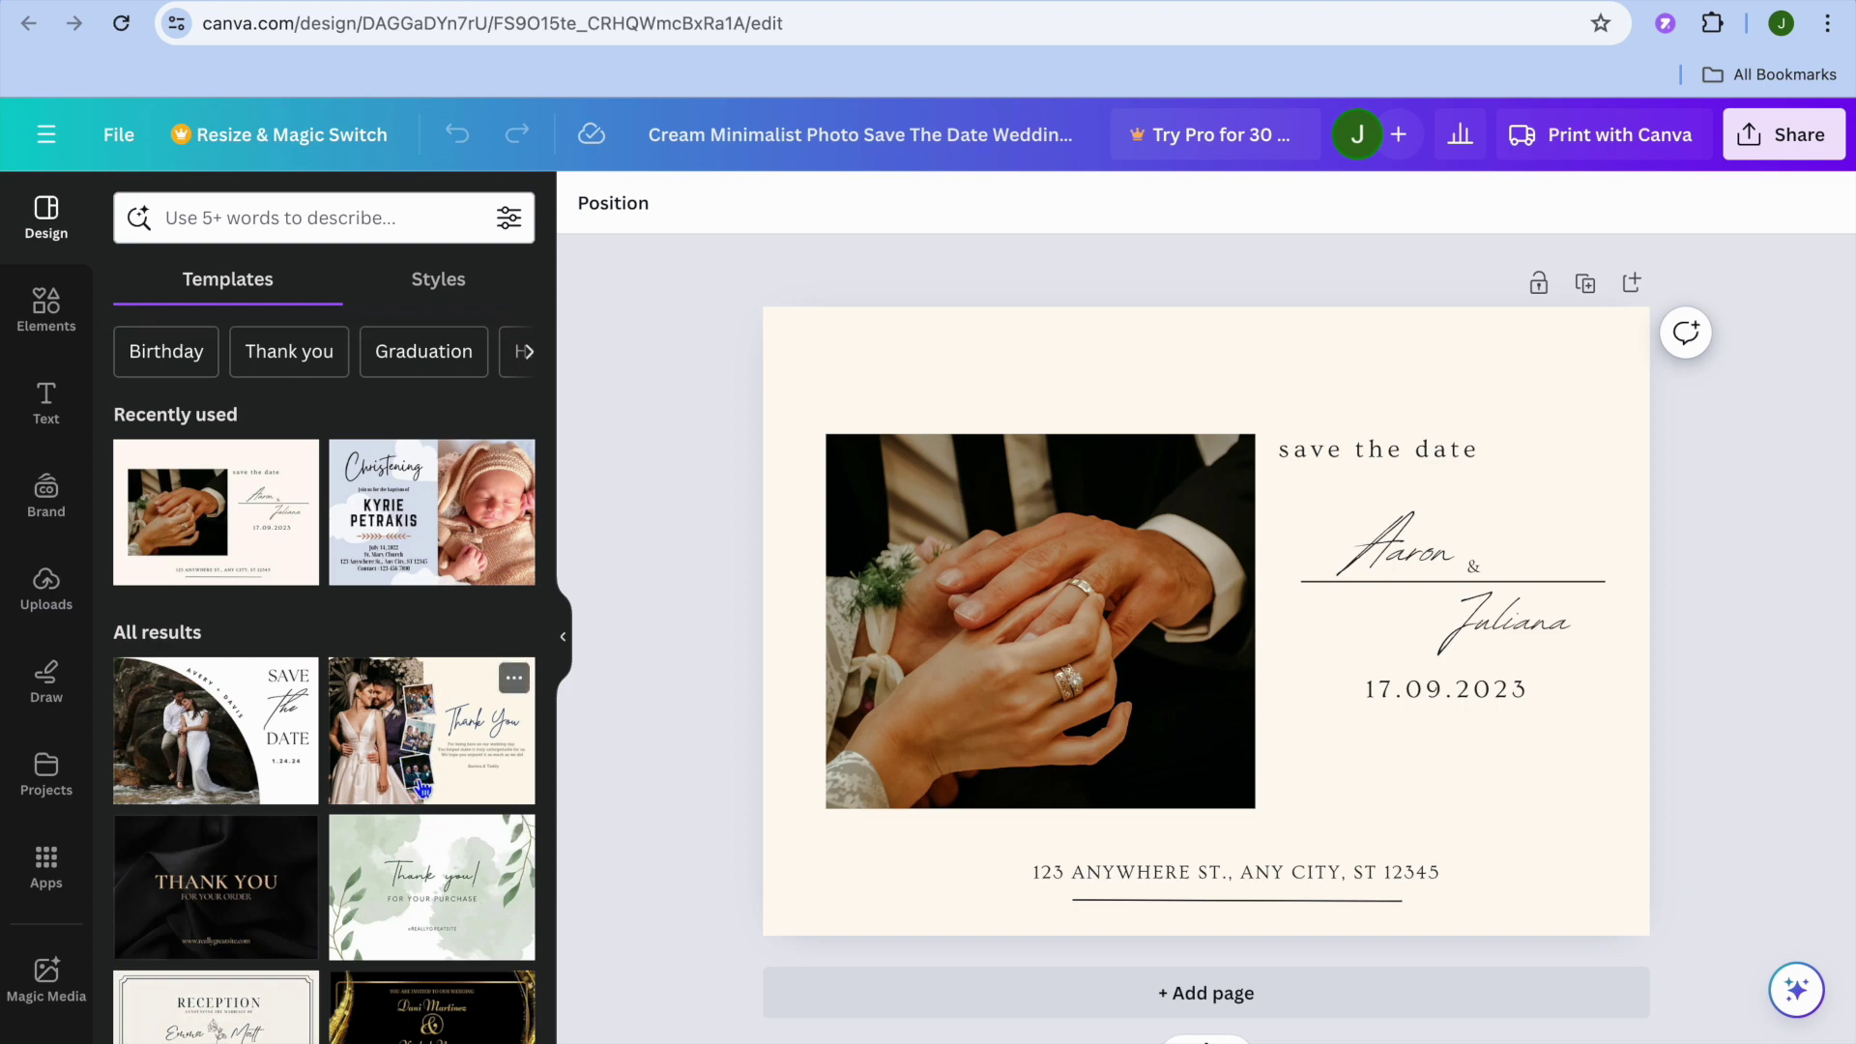
Step: Select the wedding rings photo on the card and show the Uploads library
click(1017, 732)
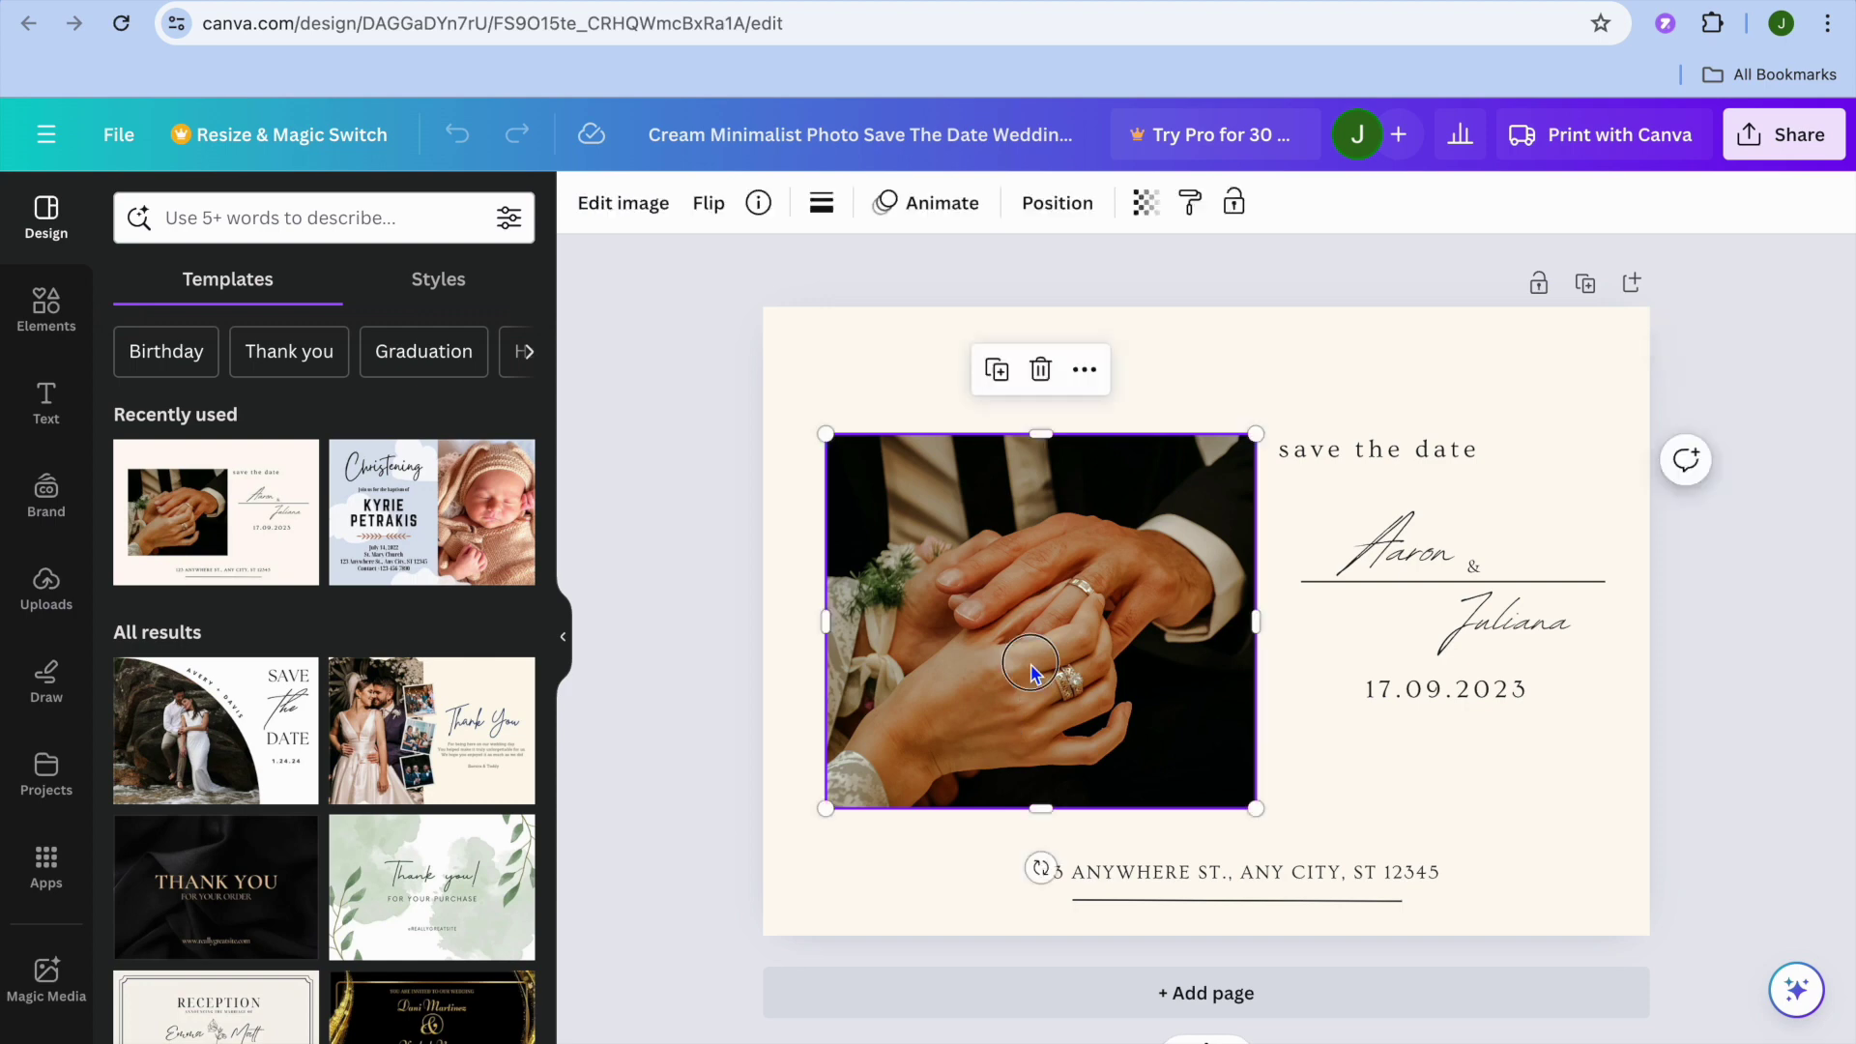
click(53, 597)
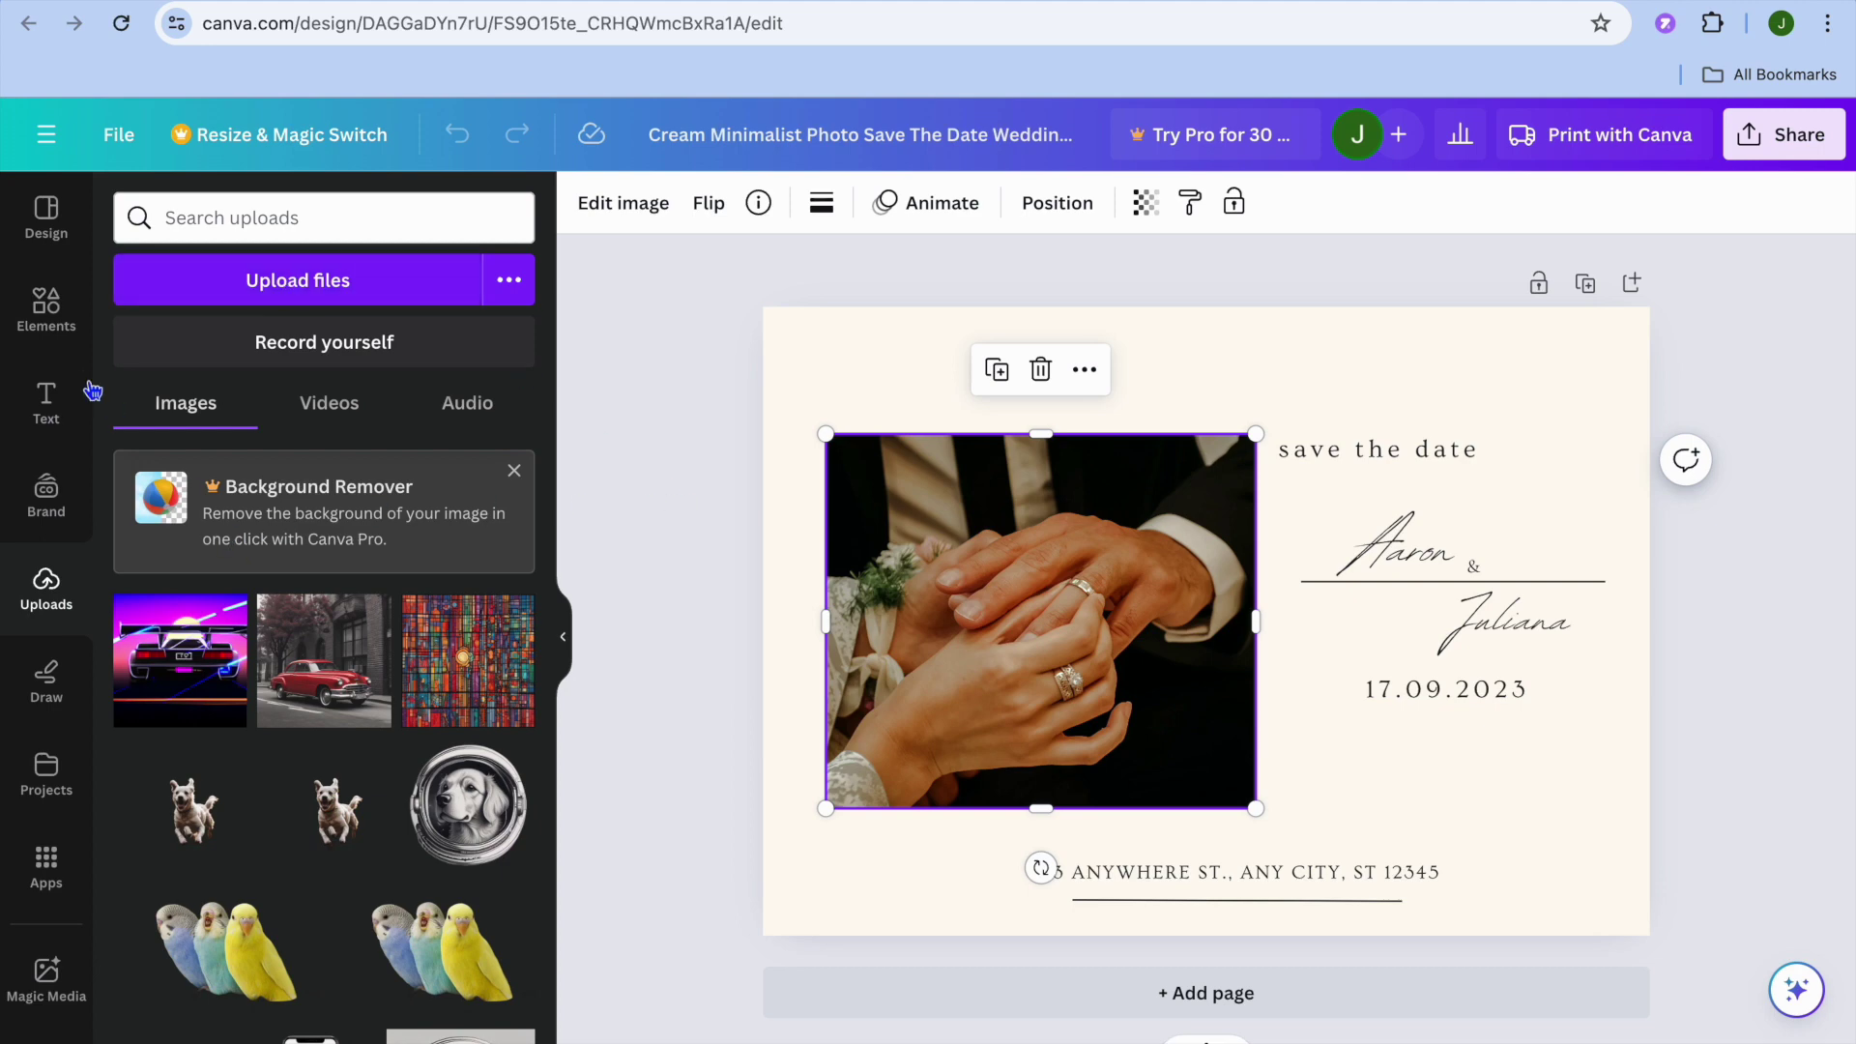
Step: Search Elements photos for 'couples' and swap the ring photo for the piggyback beach couple
click(47, 309)
click(223, 228)
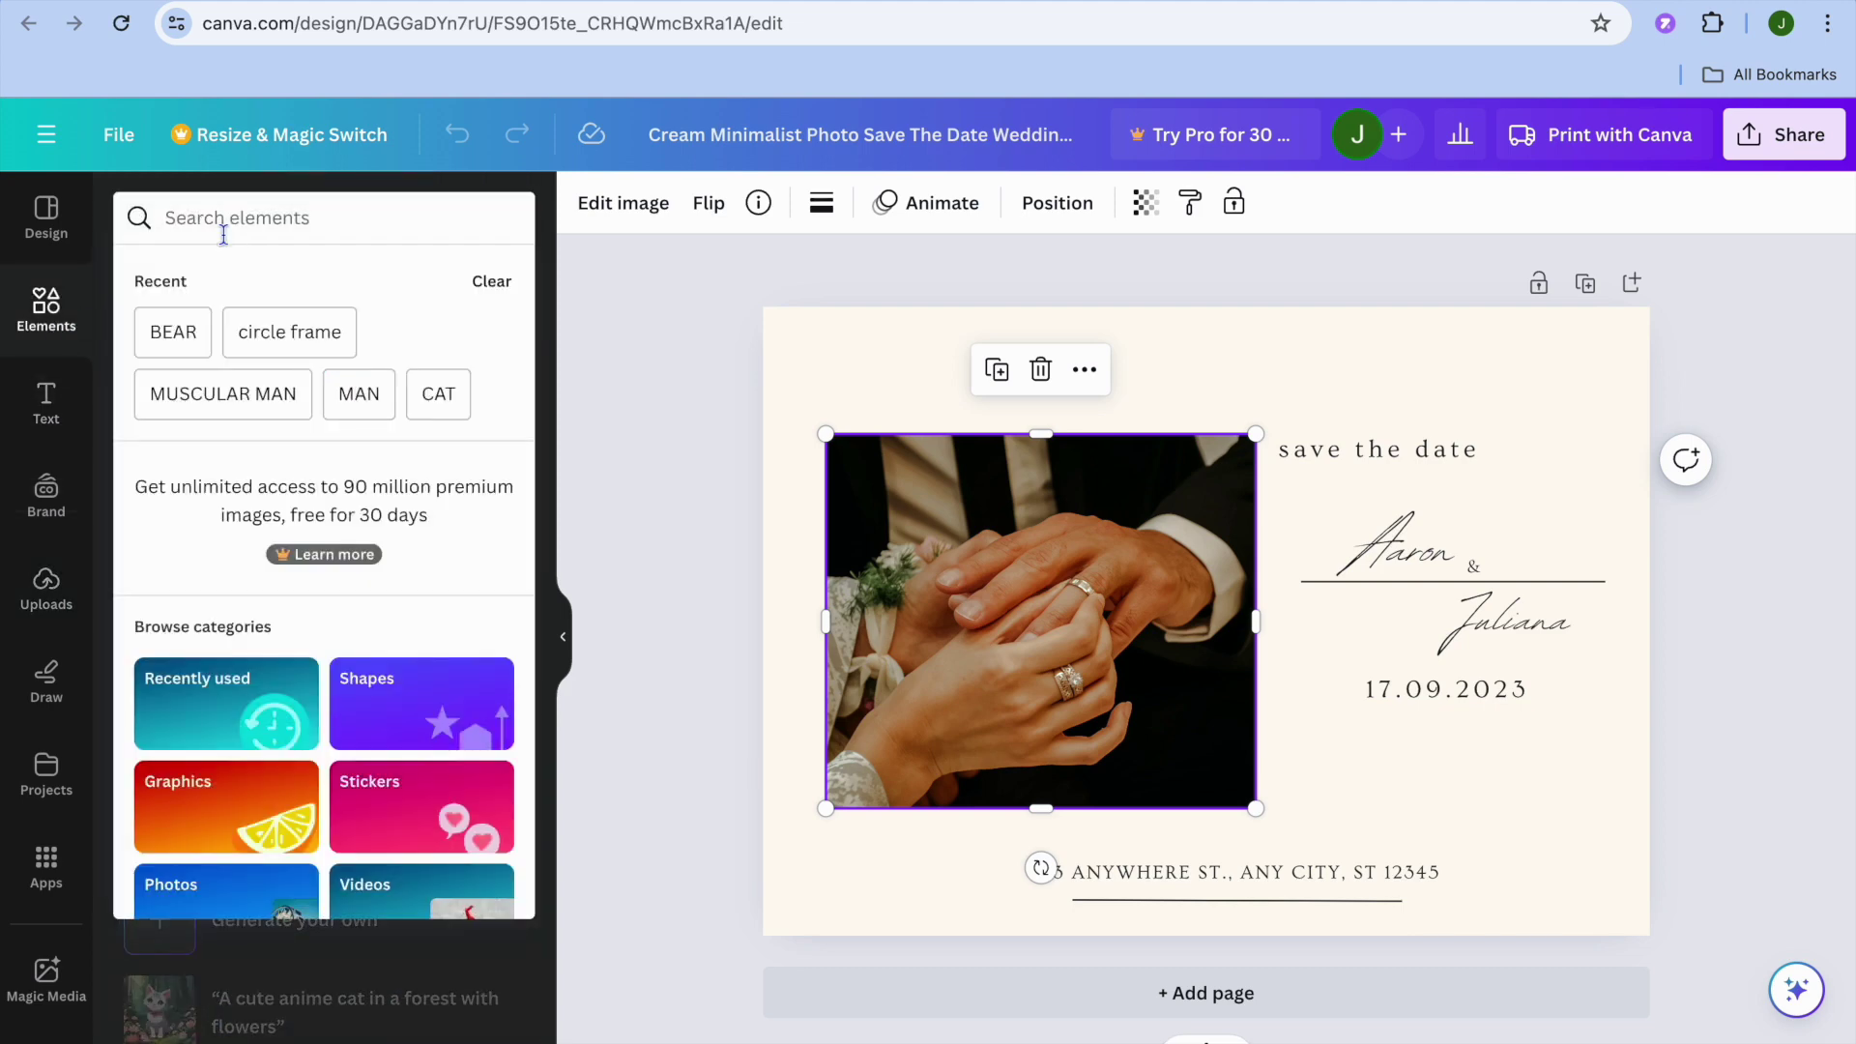
text(couples)
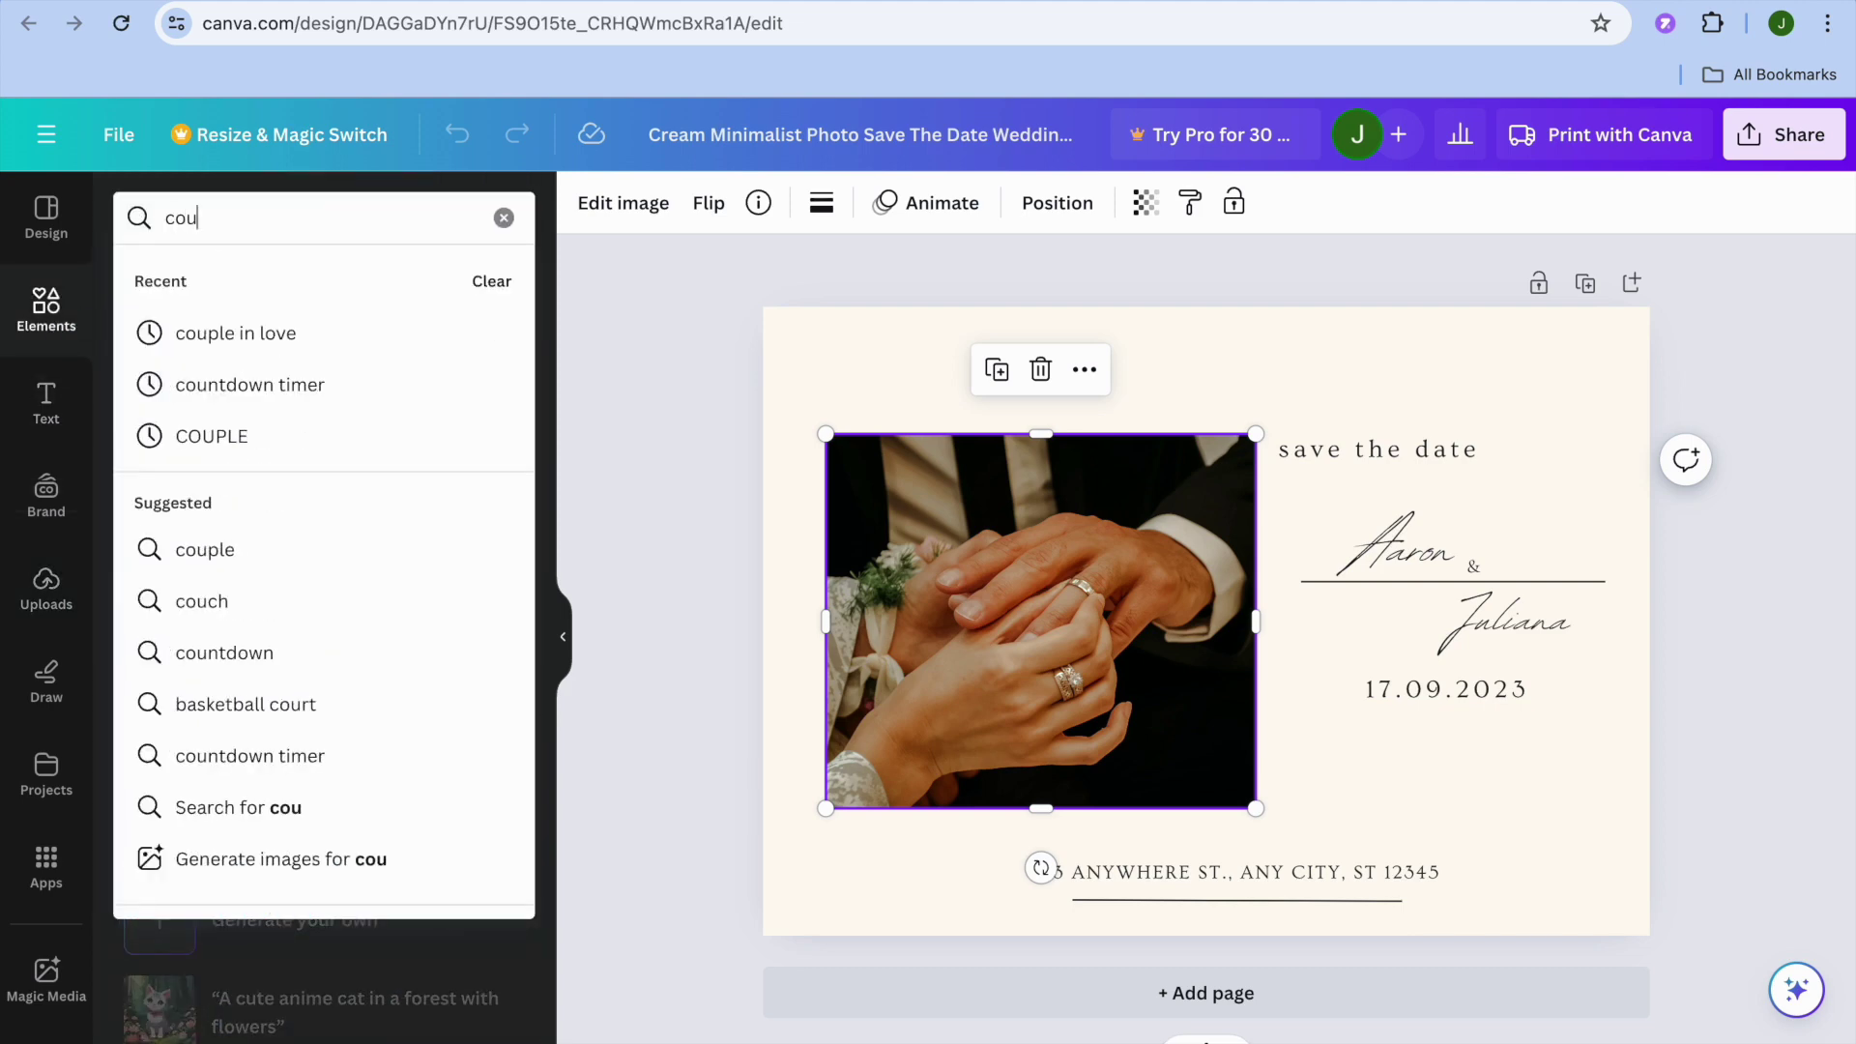
key(Return)
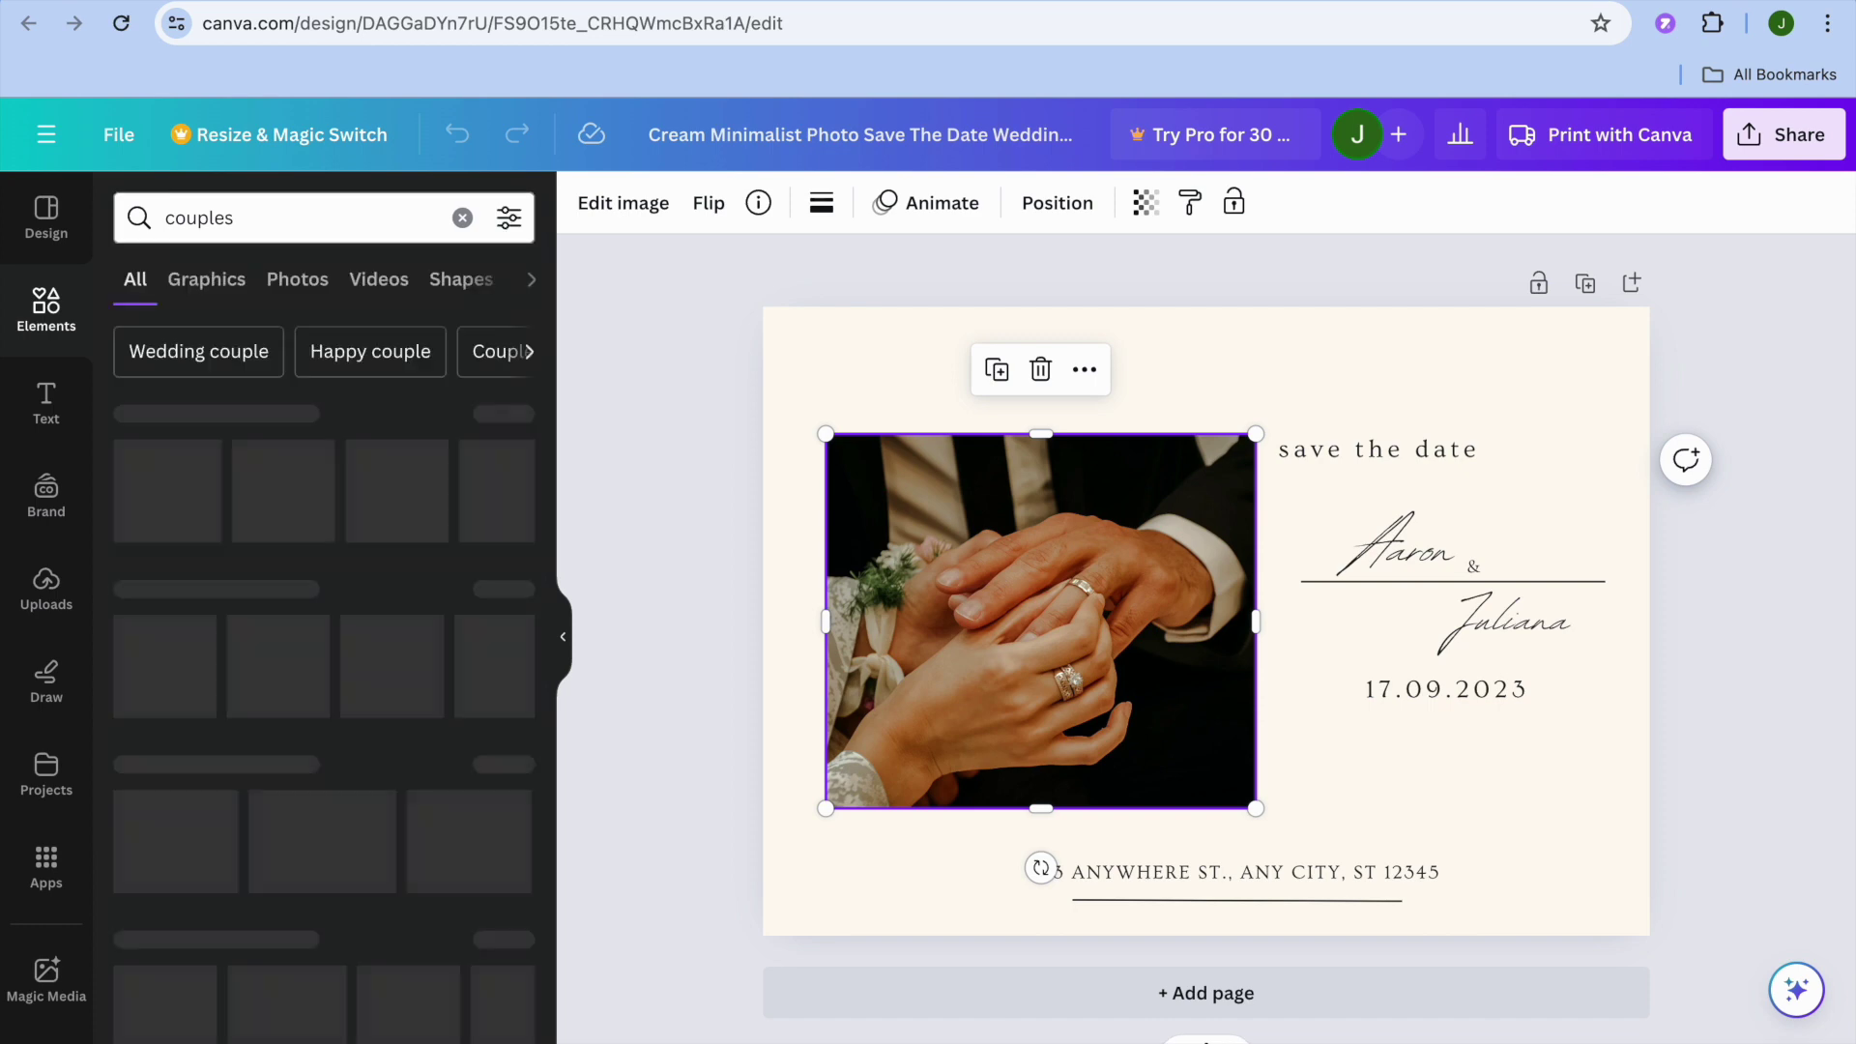
click(281, 287)
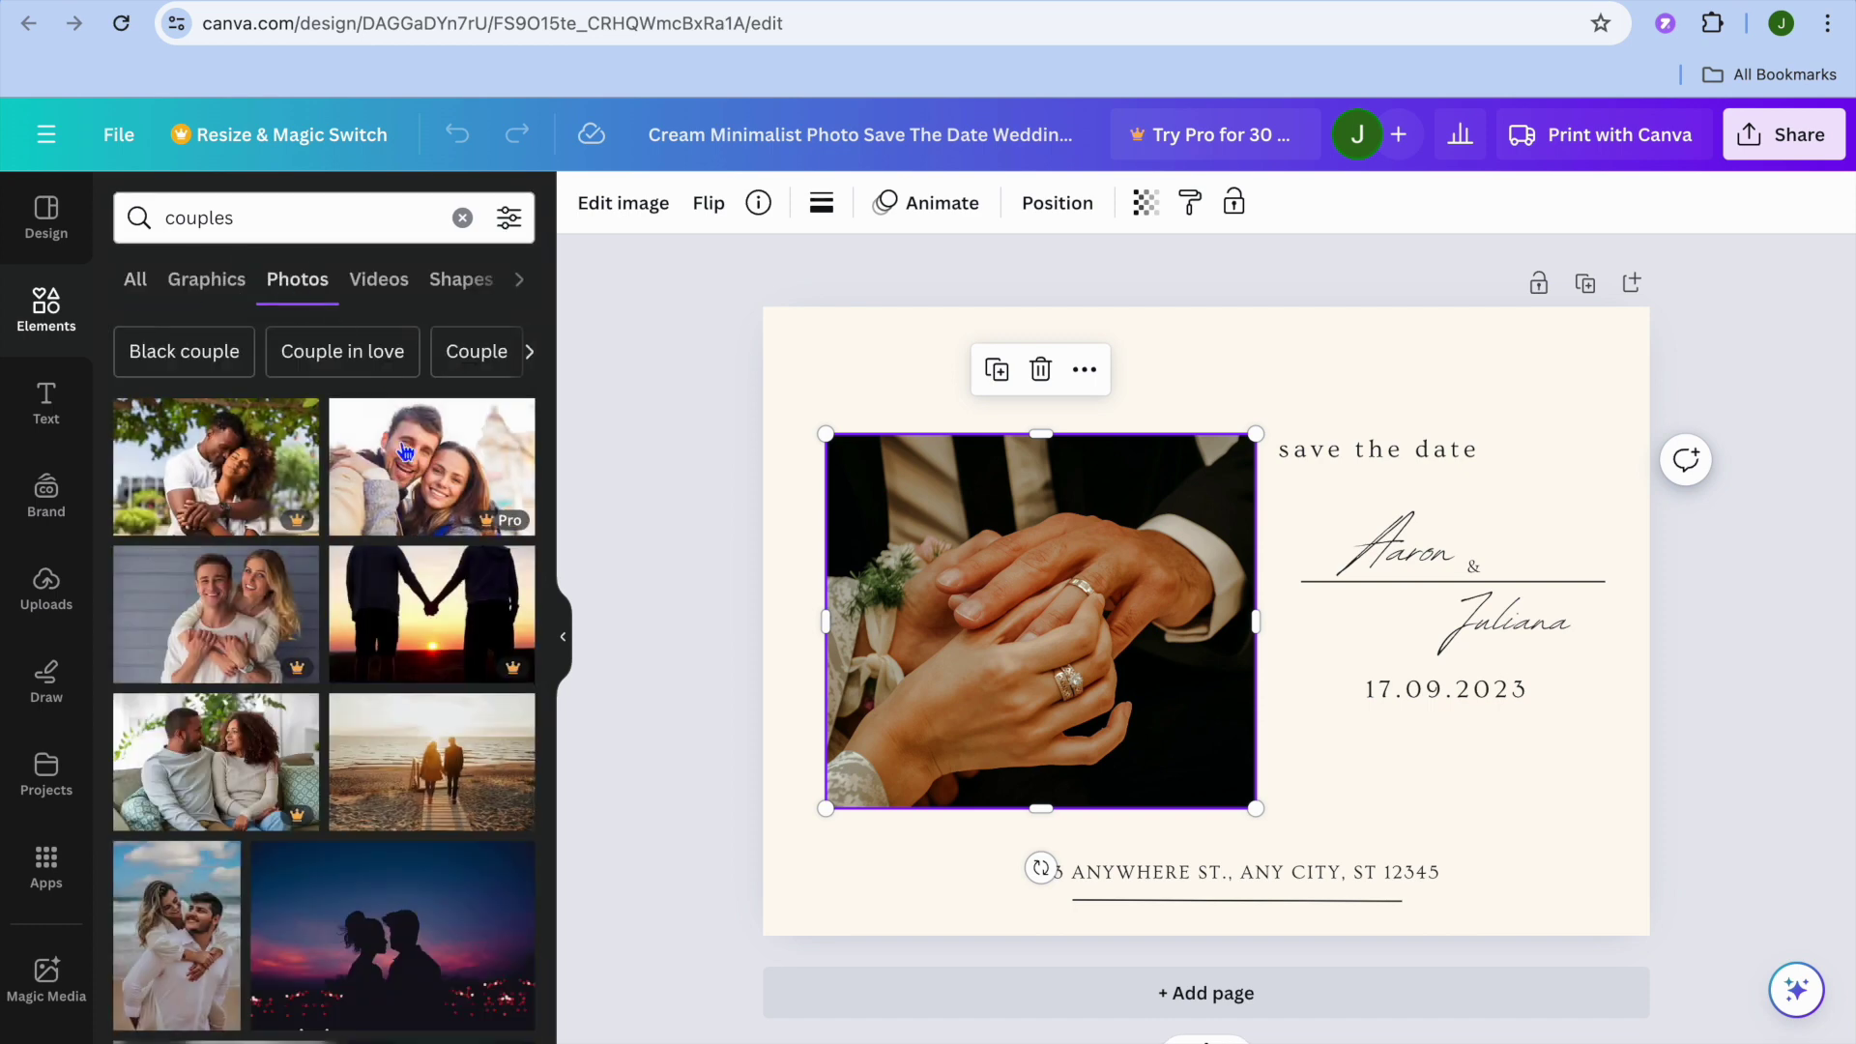
scroll(398, 505, down, 3)
scroll(398, 505, down, 3)
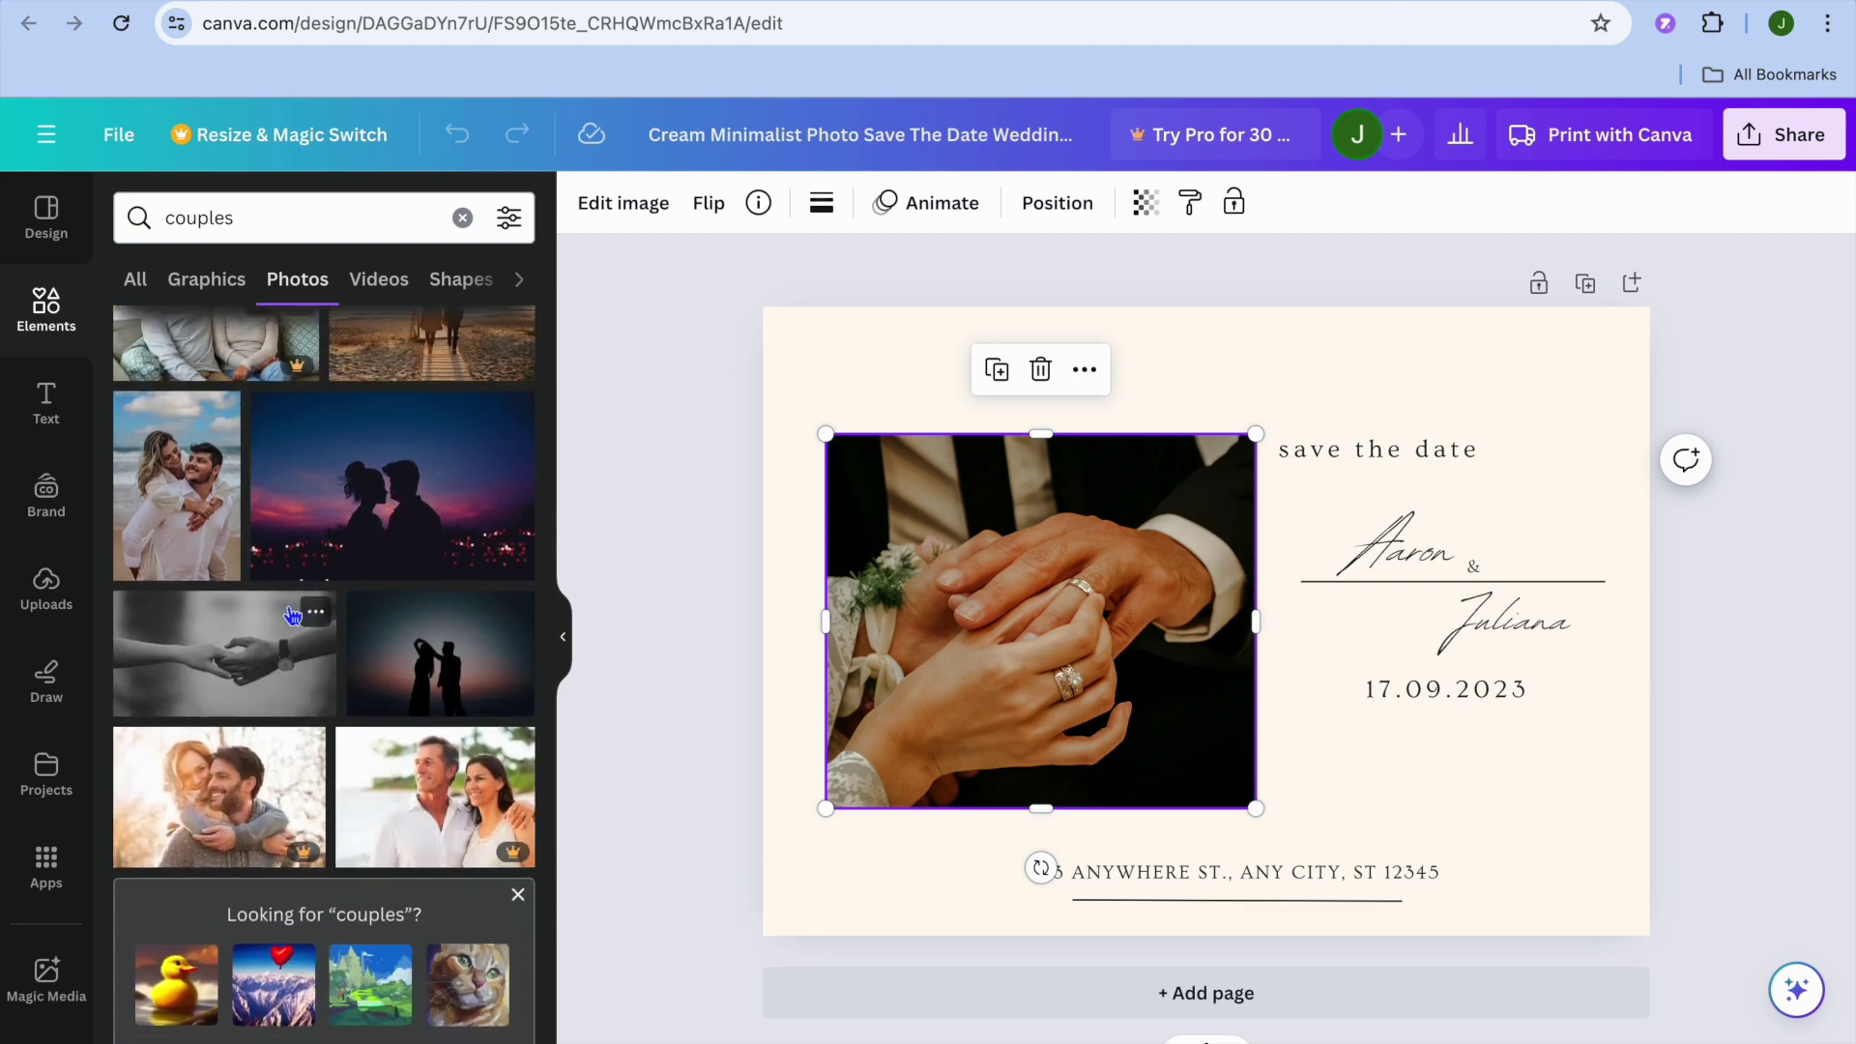
drag(198, 526, 882, 559)
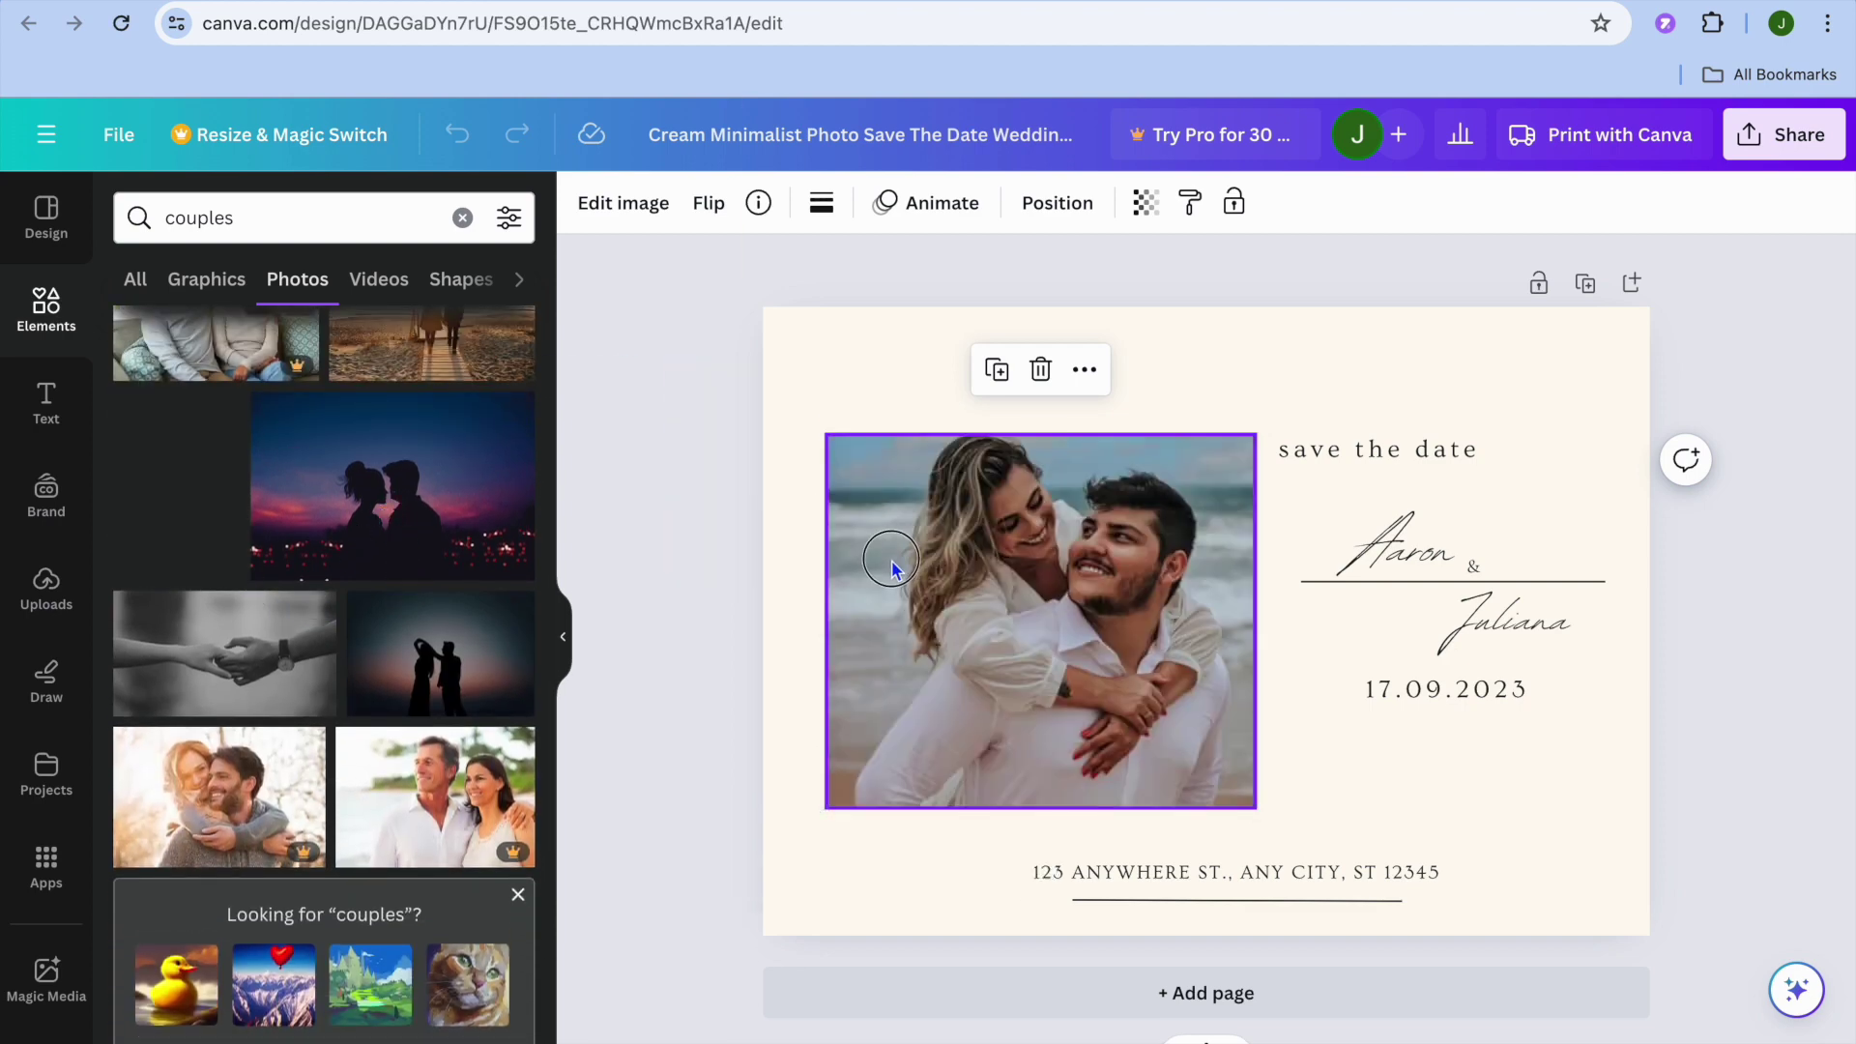
click(1411, 551)
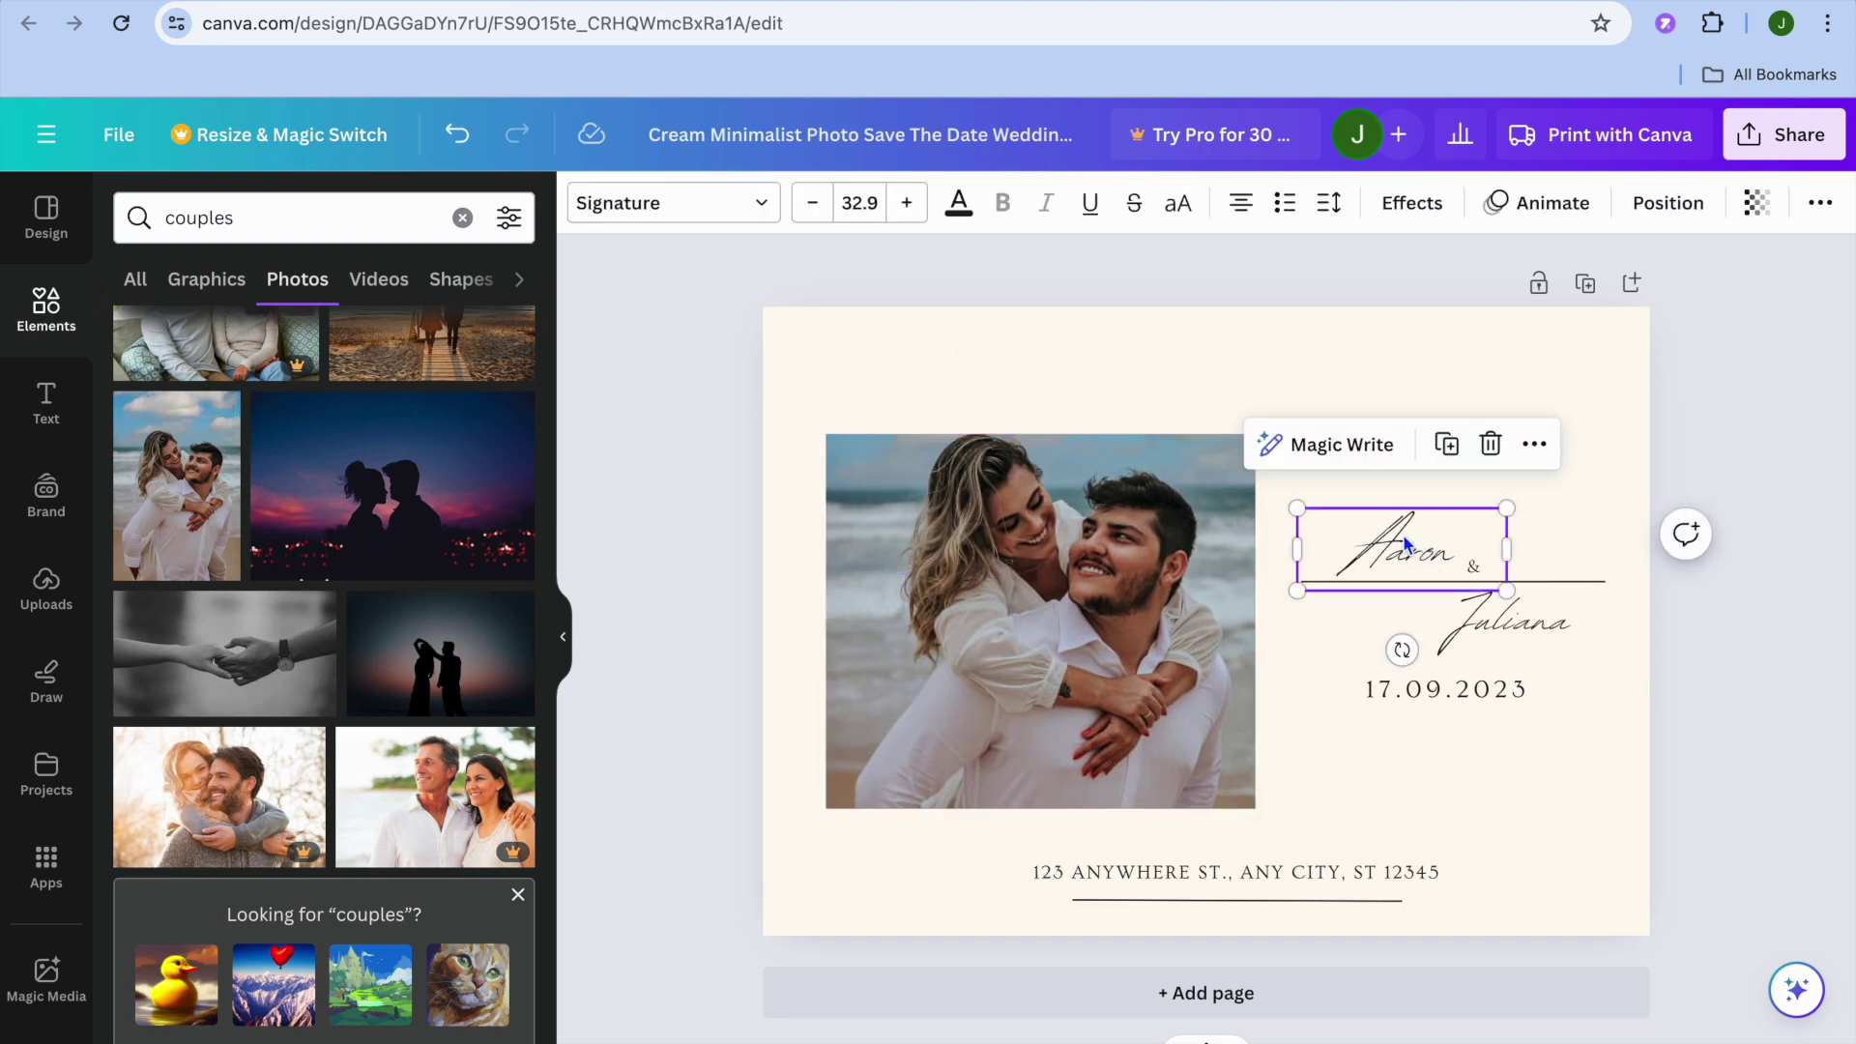
click(1494, 624)
click(1465, 694)
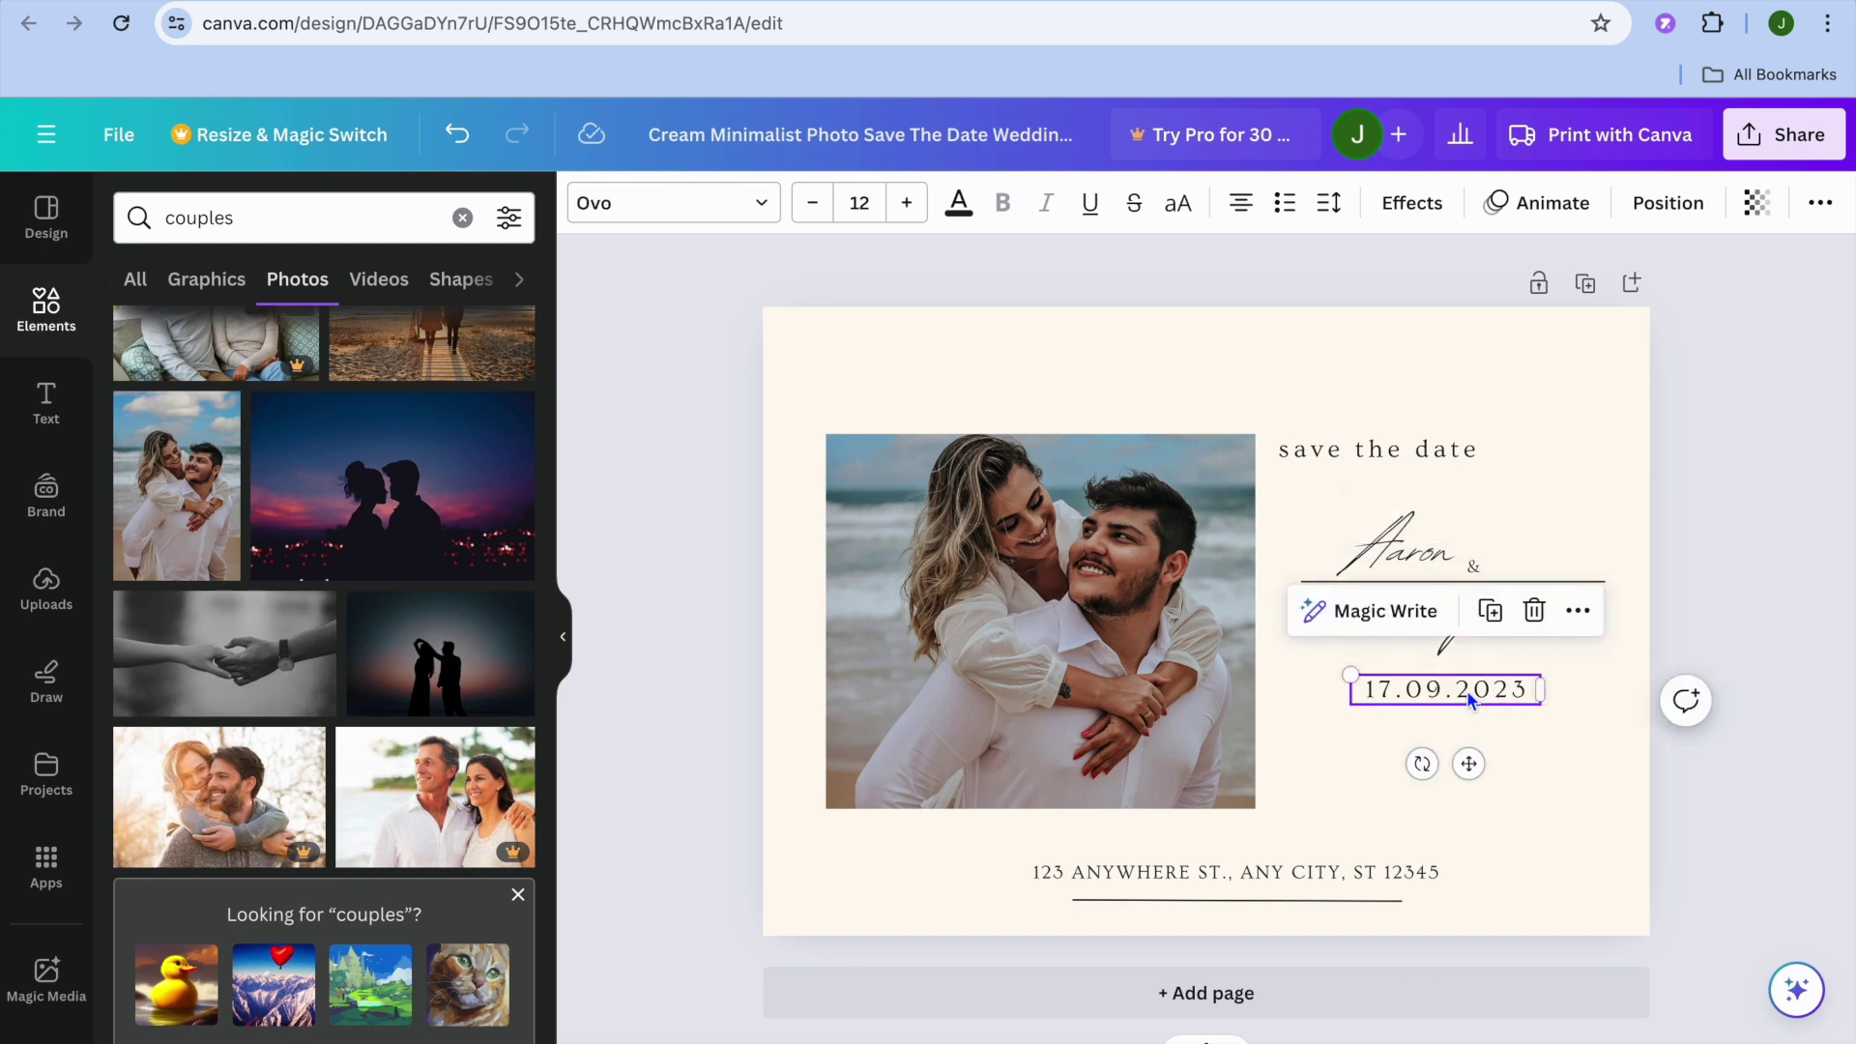
click(1257, 874)
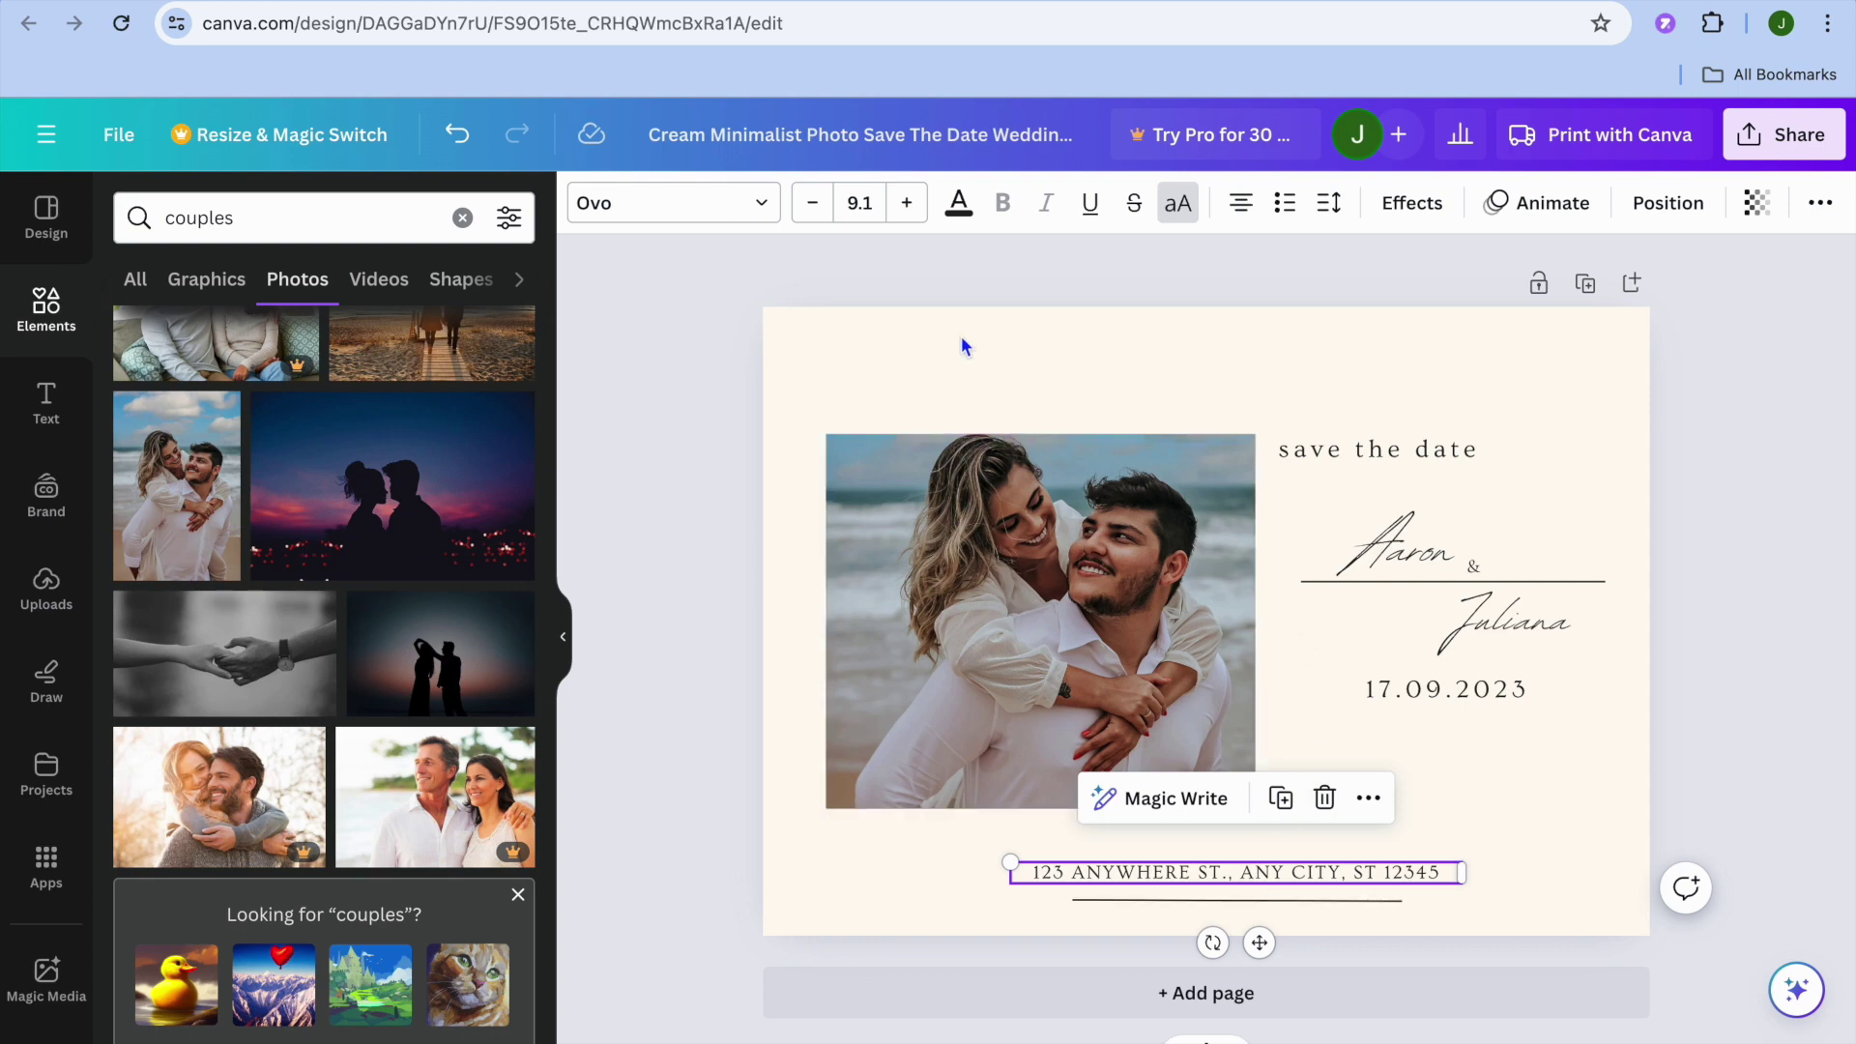
click(925, 356)
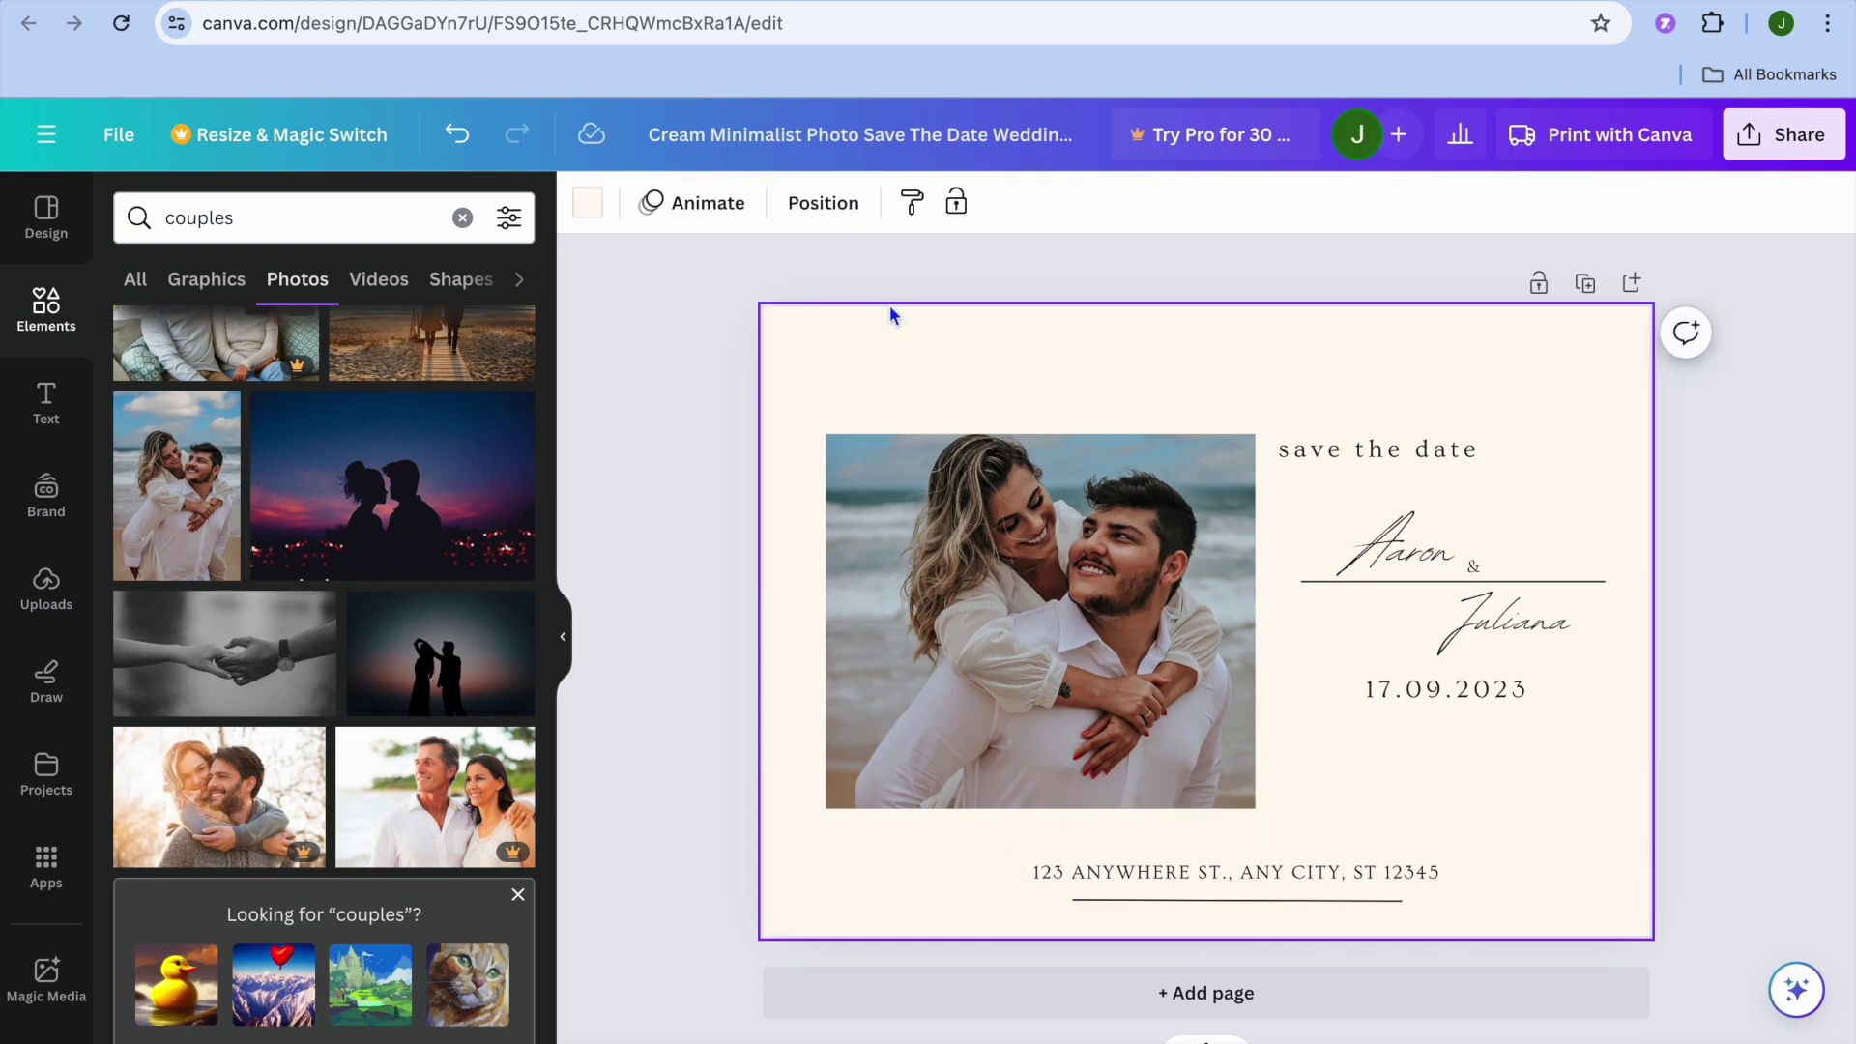
Step: Set the background to a custom pale olive, #D6D3A8, using the colour picker
click(597, 213)
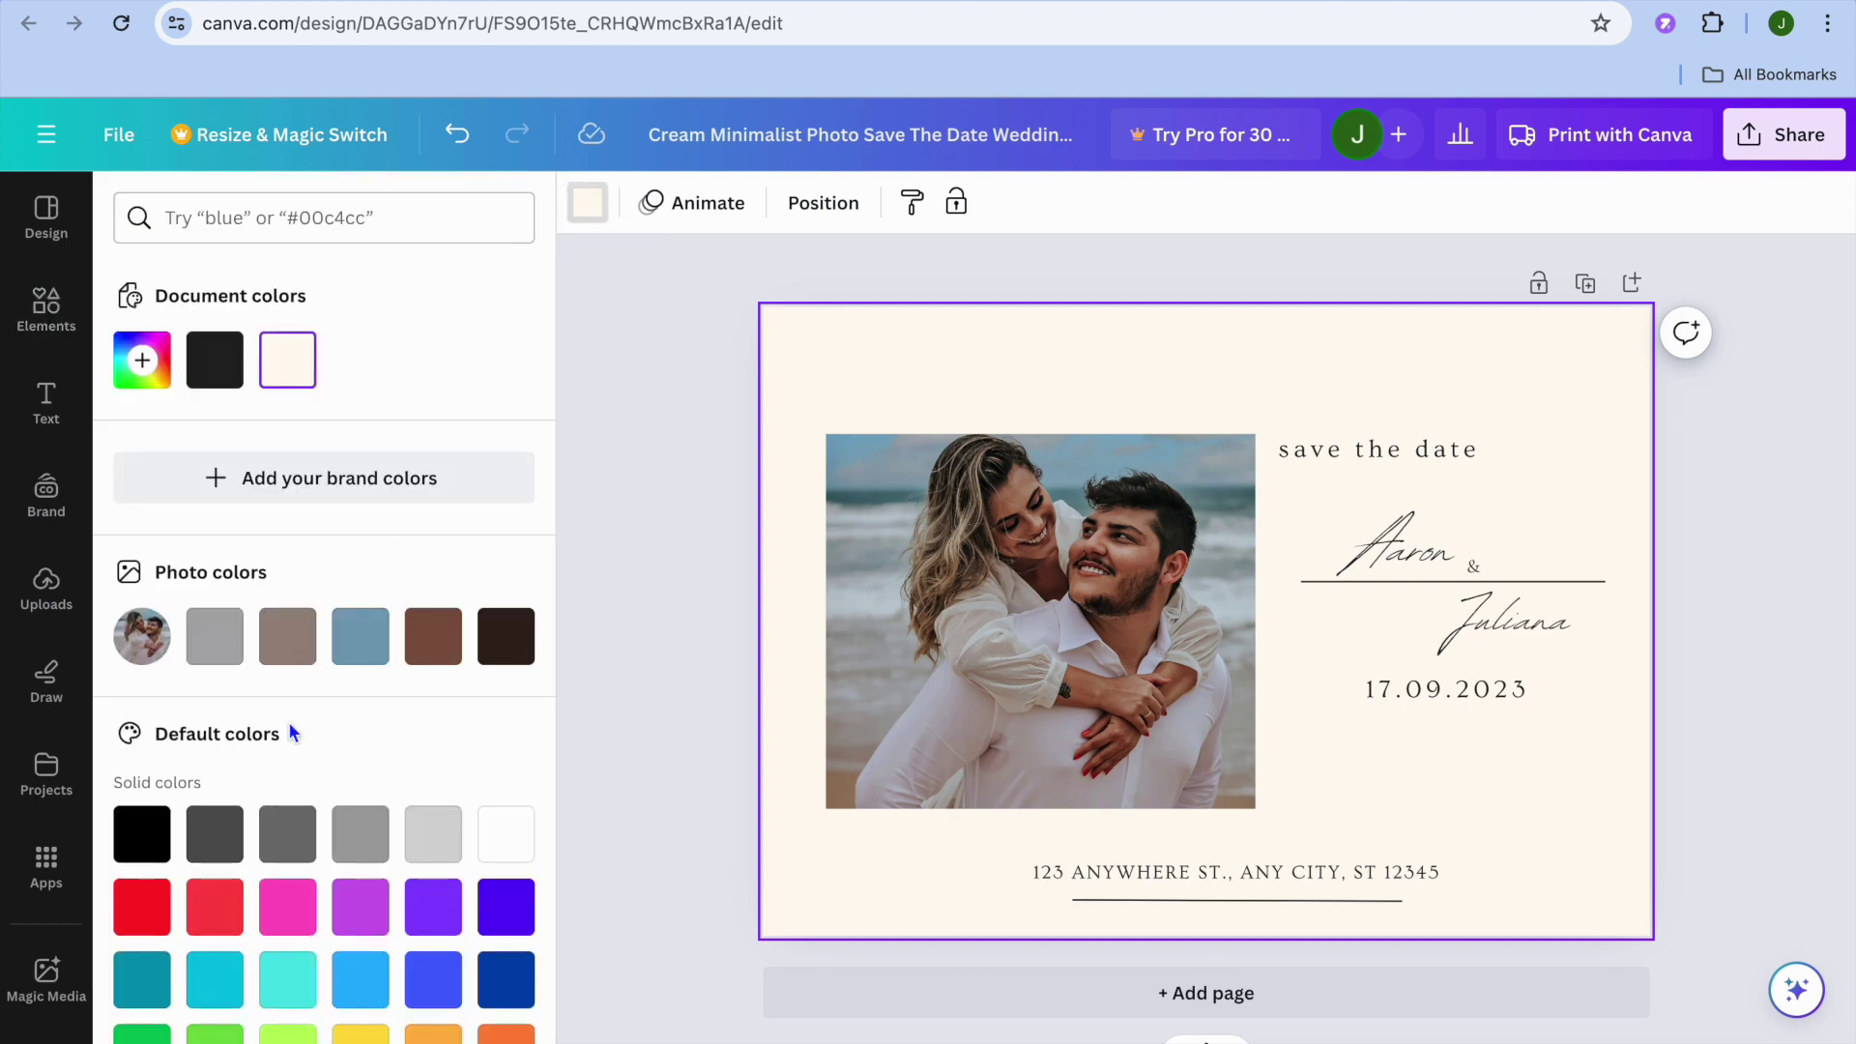
scroll(291, 731, down, 4)
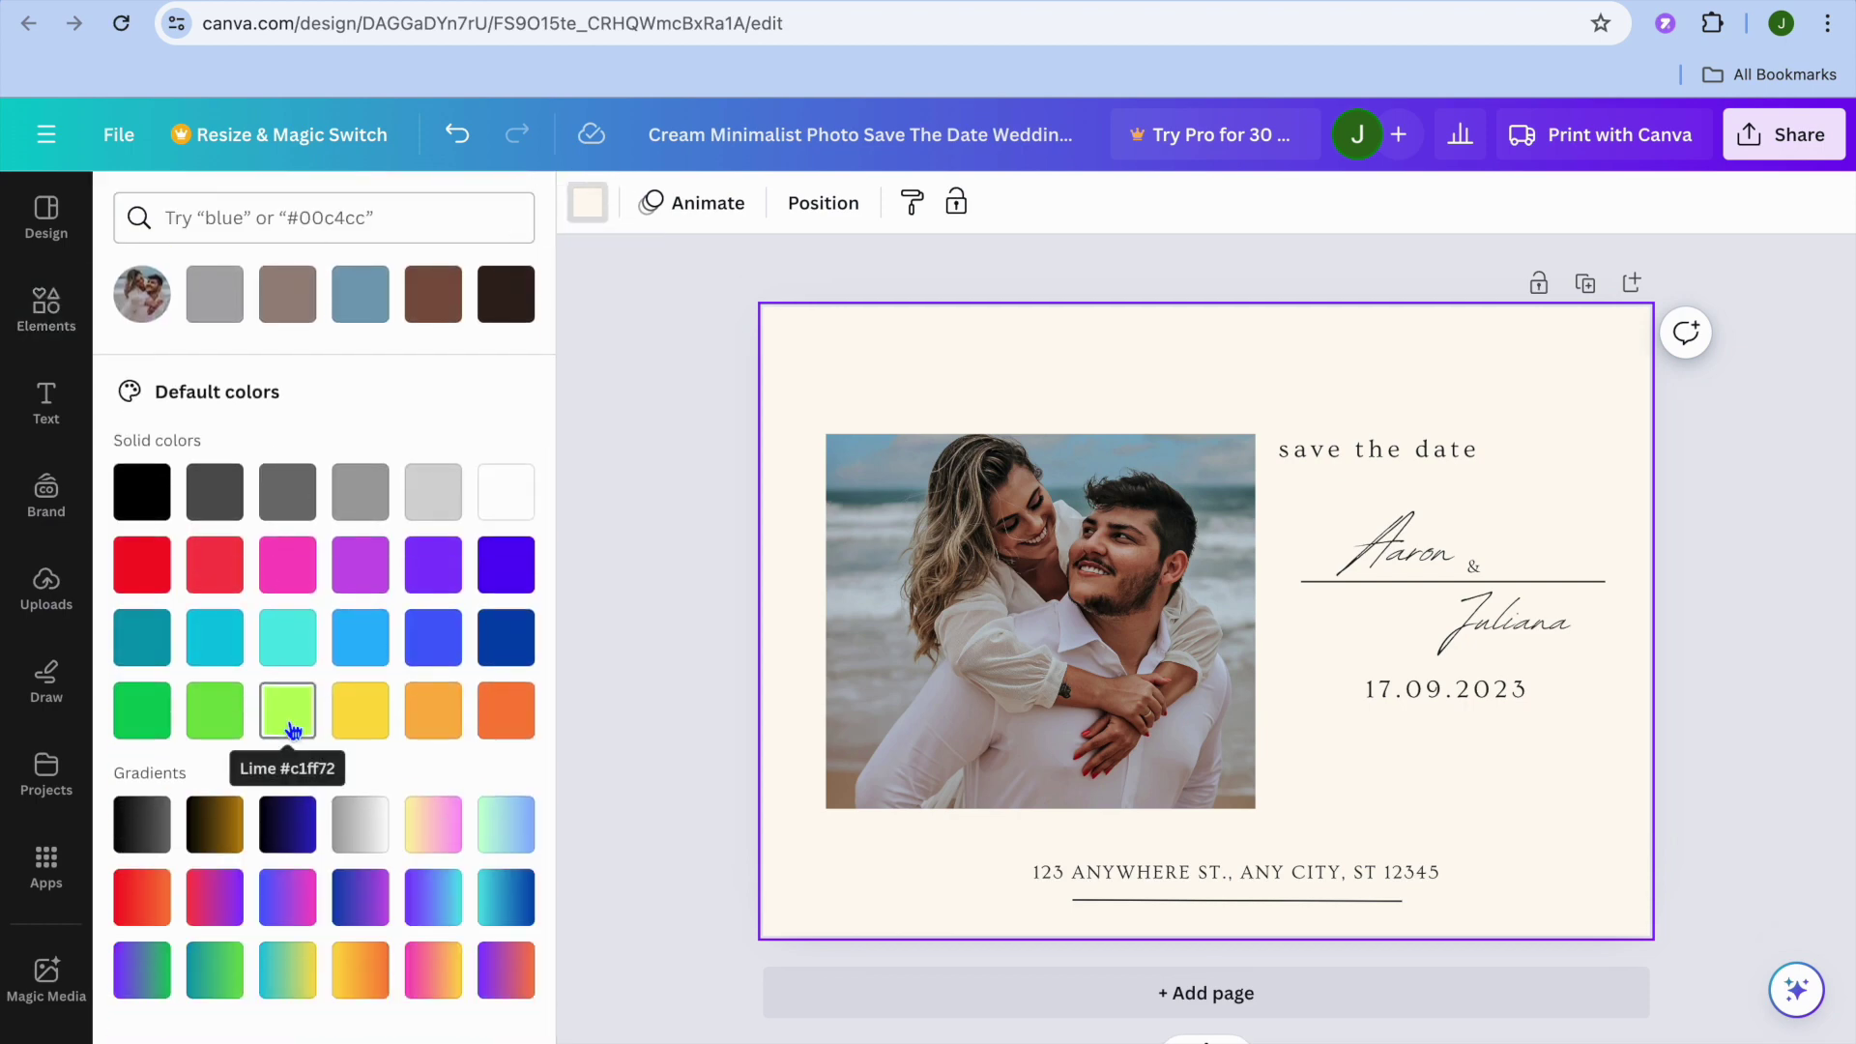
scroll(291, 731, up, 5)
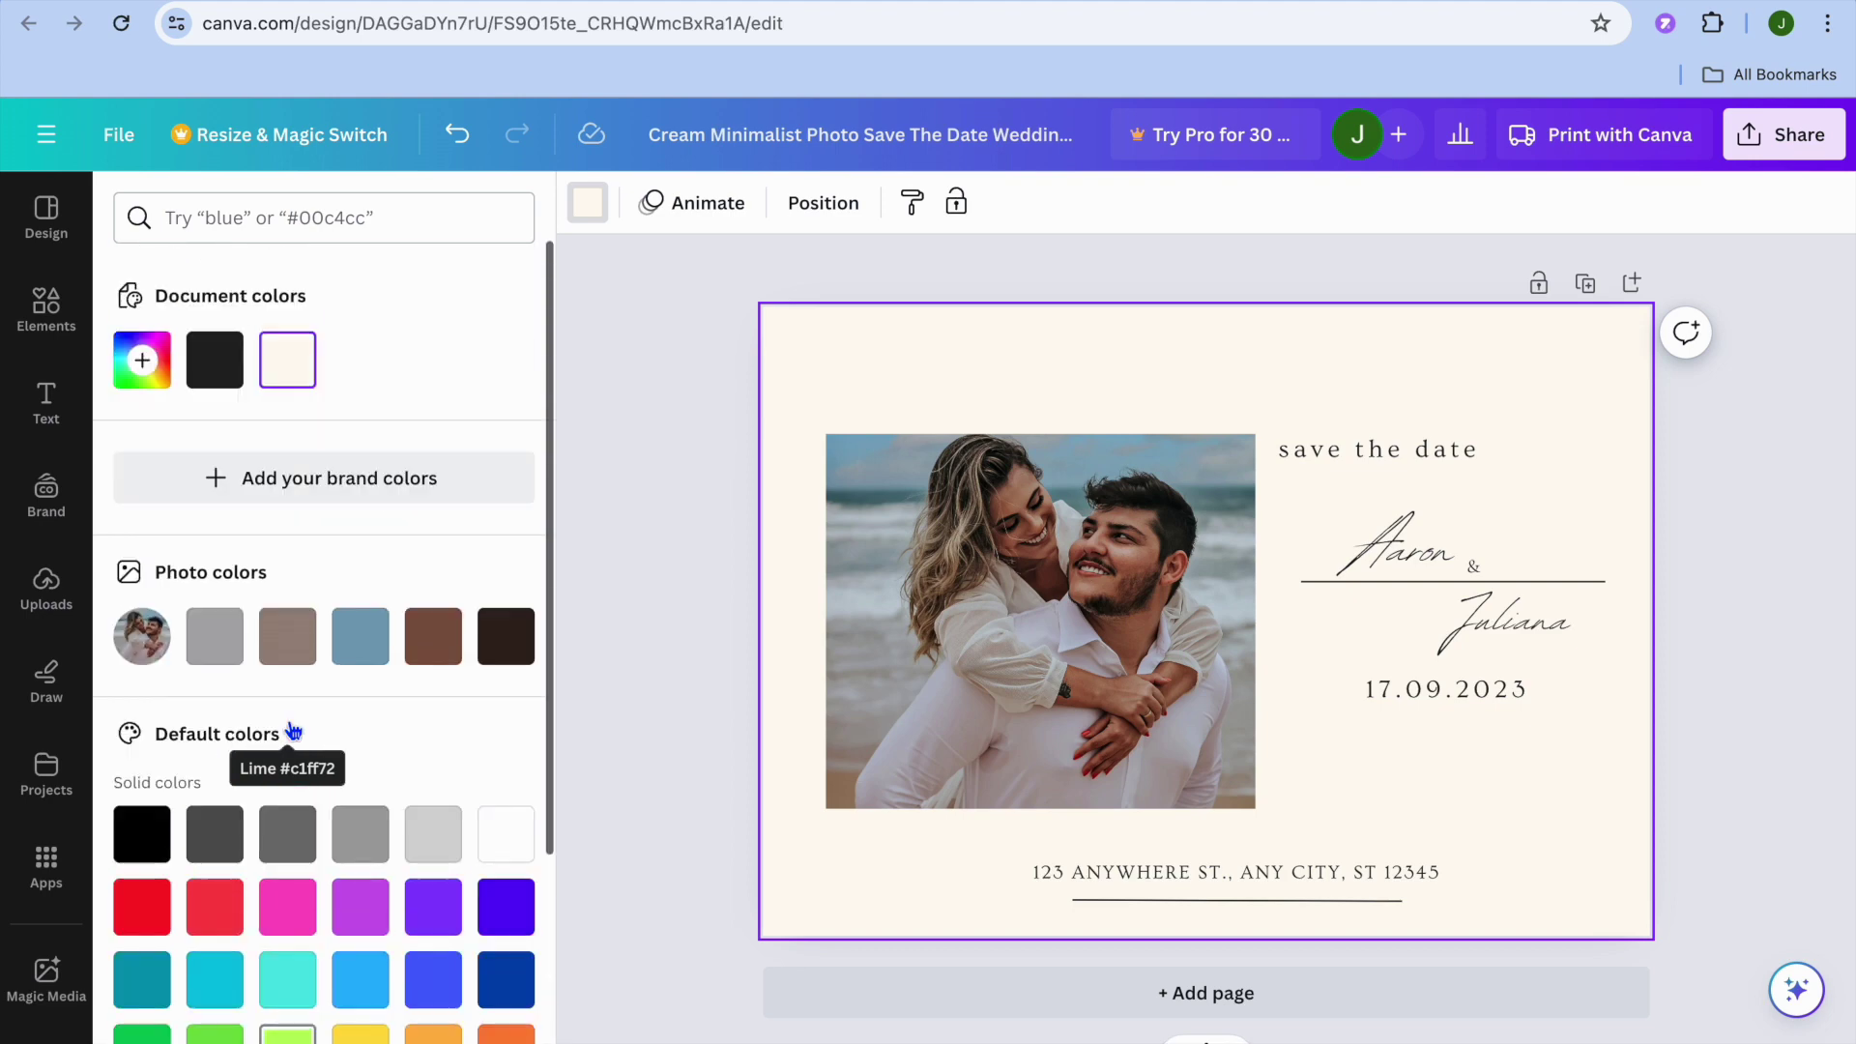
click(145, 366)
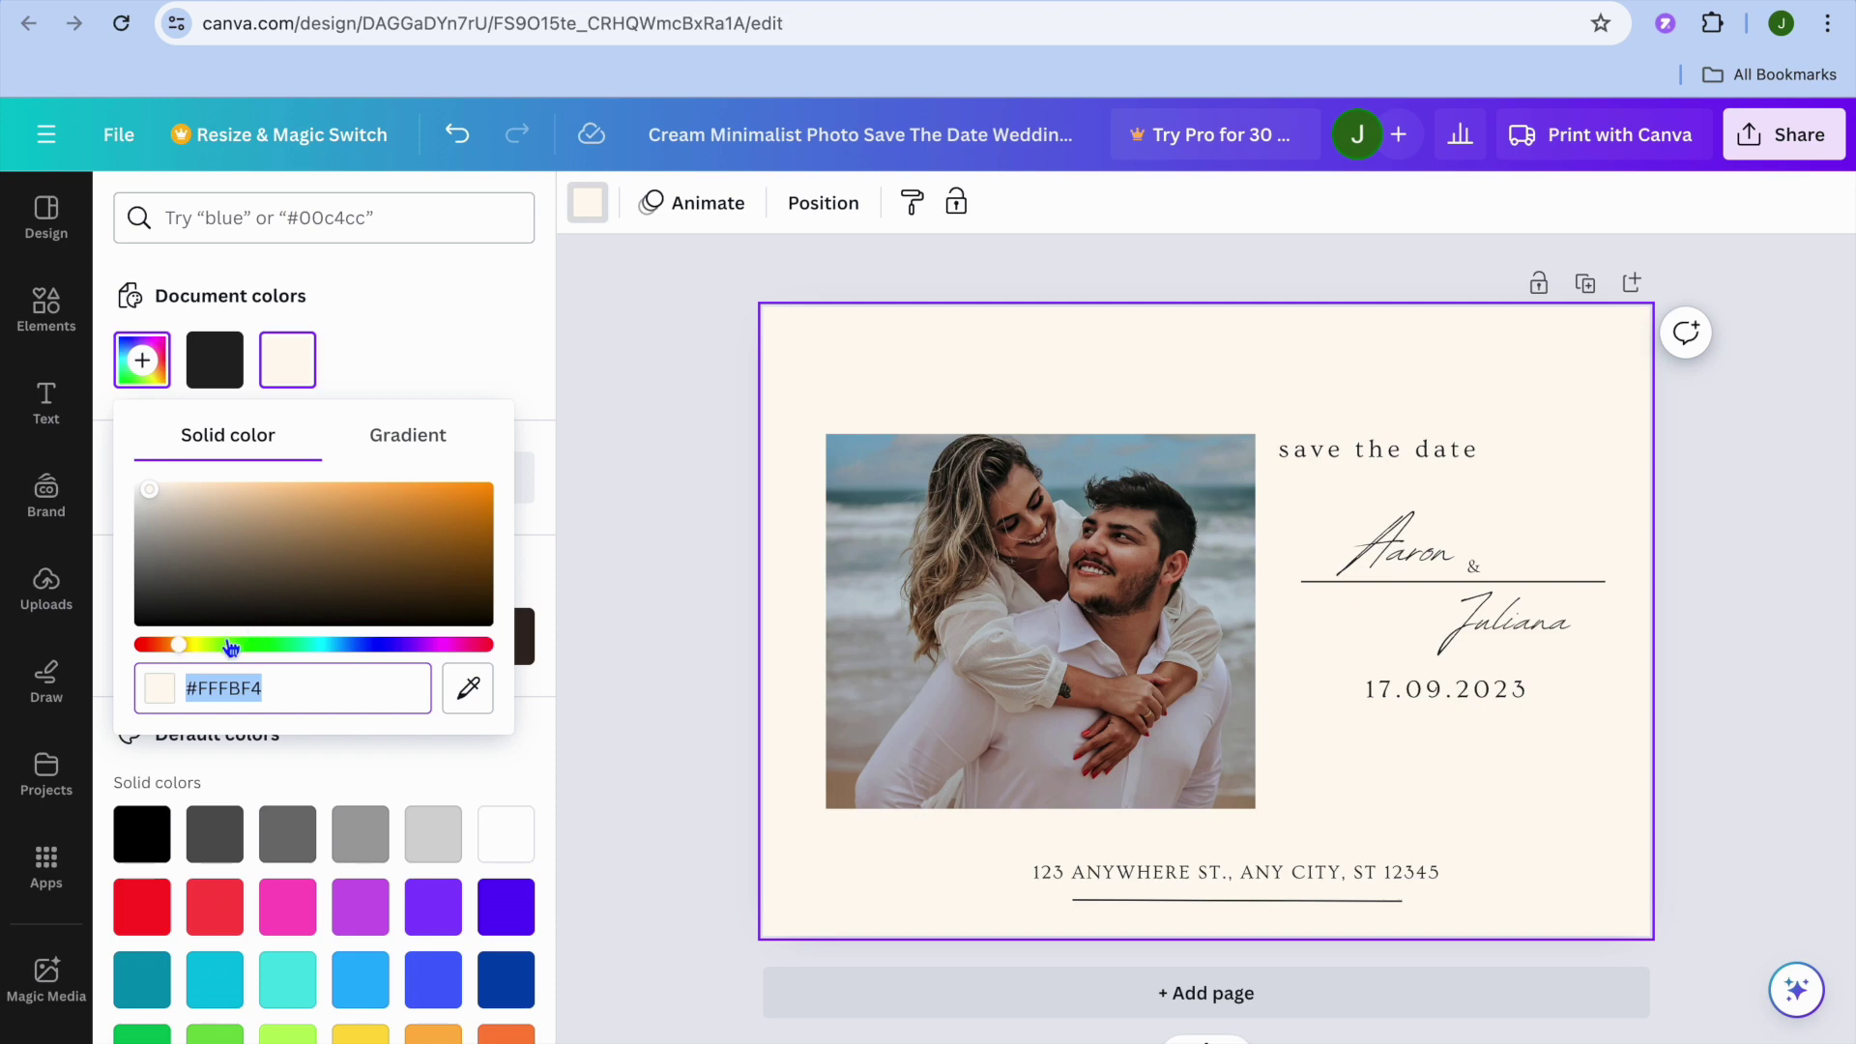
click(195, 645)
click(464, 502)
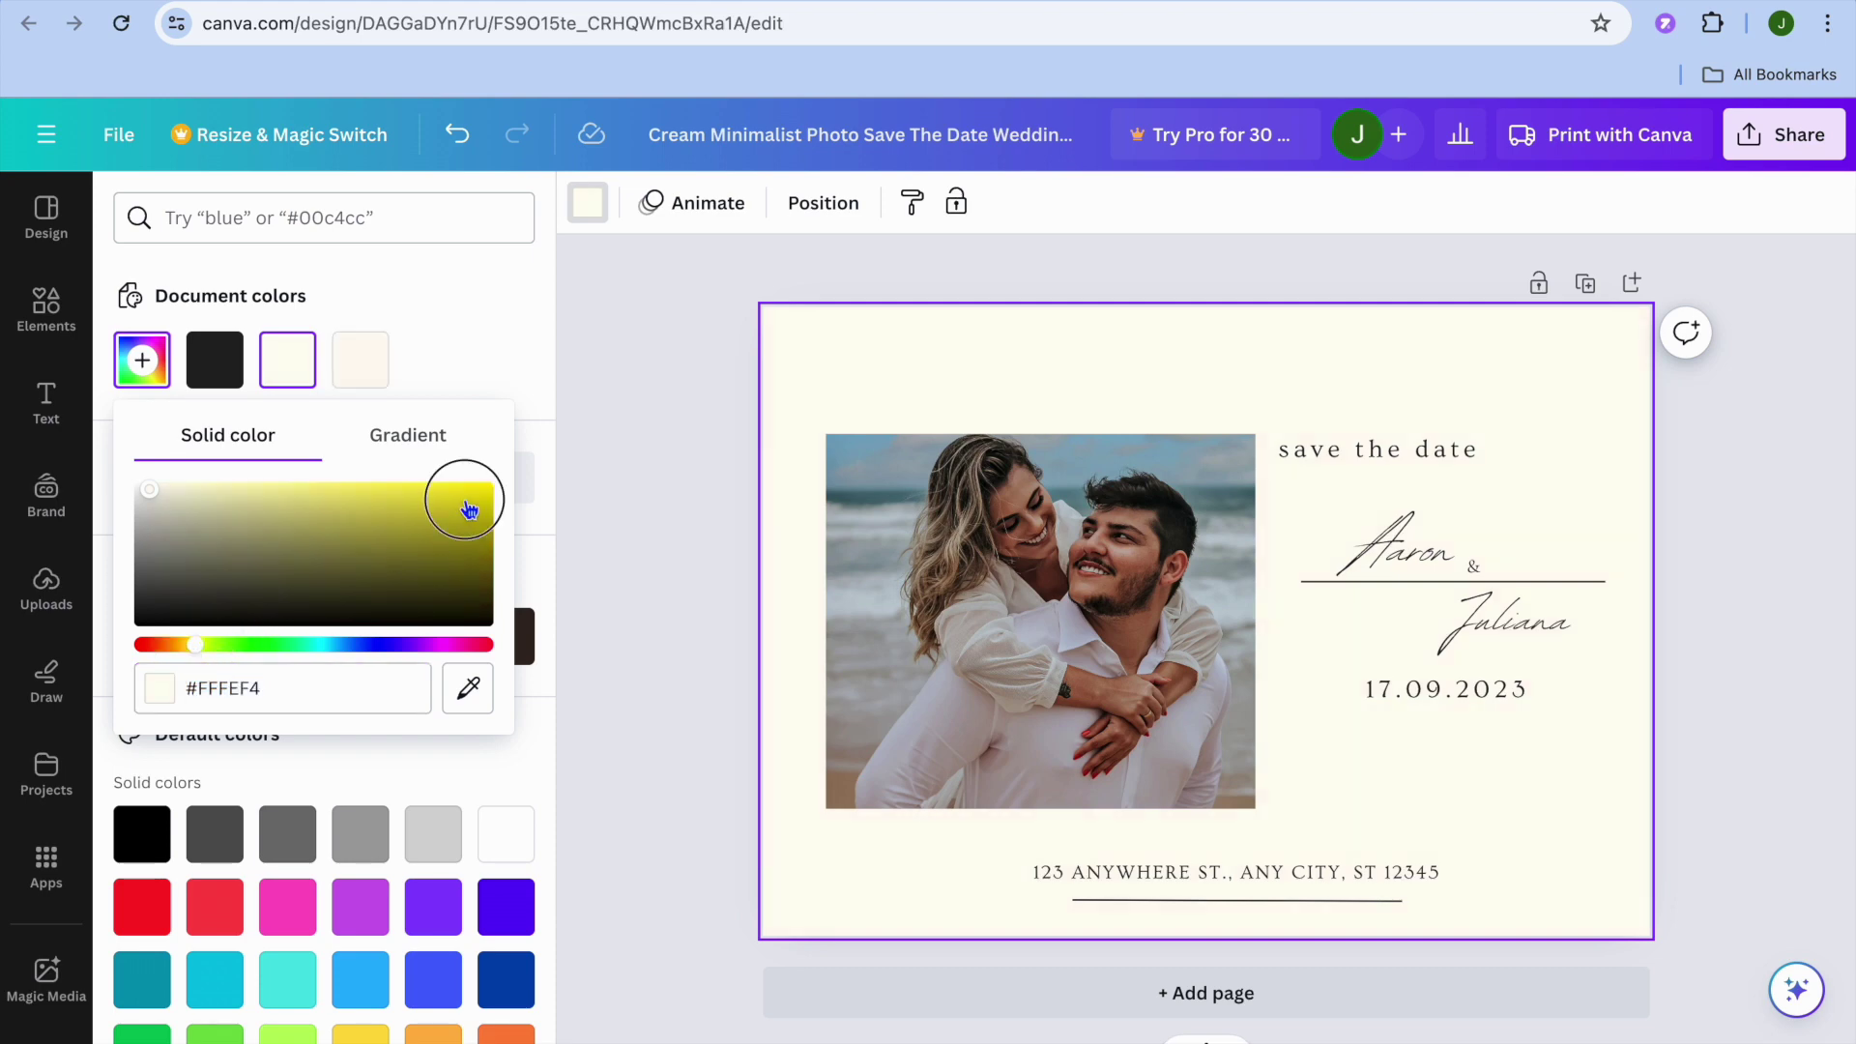
click(357, 499)
click(211, 506)
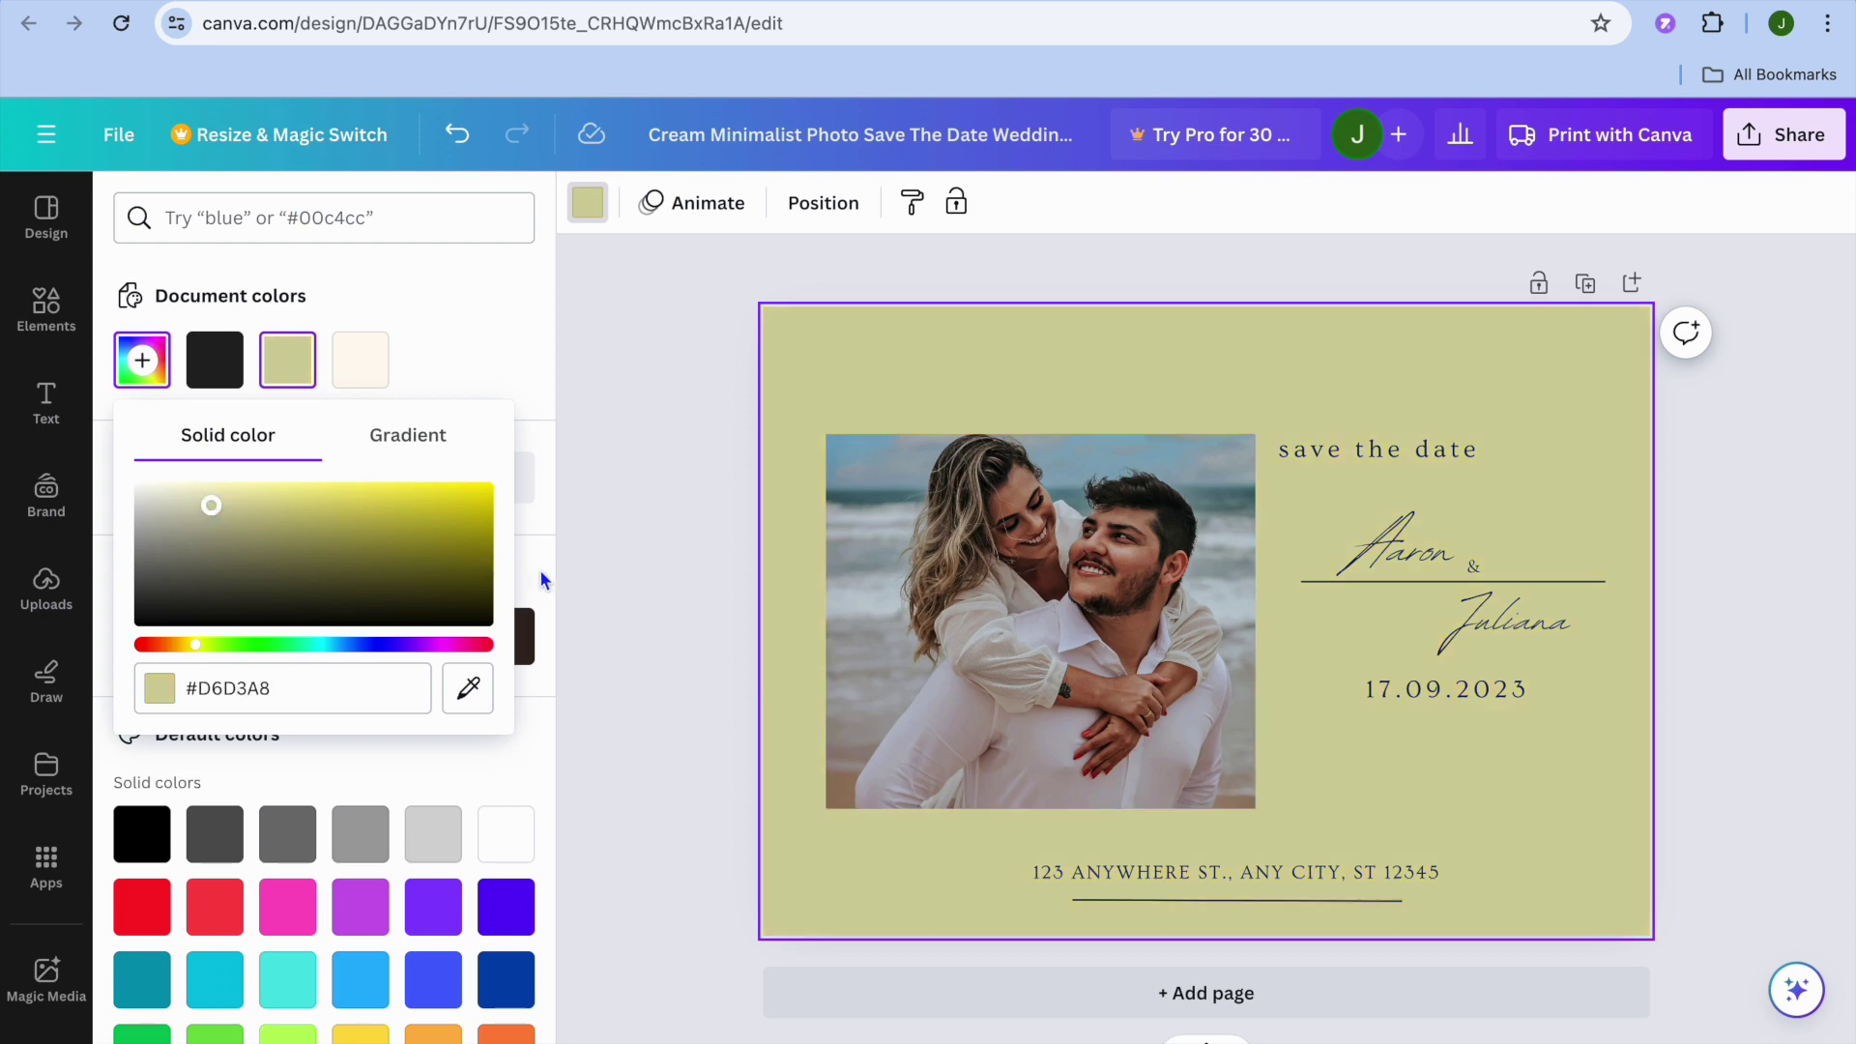
click(601, 541)
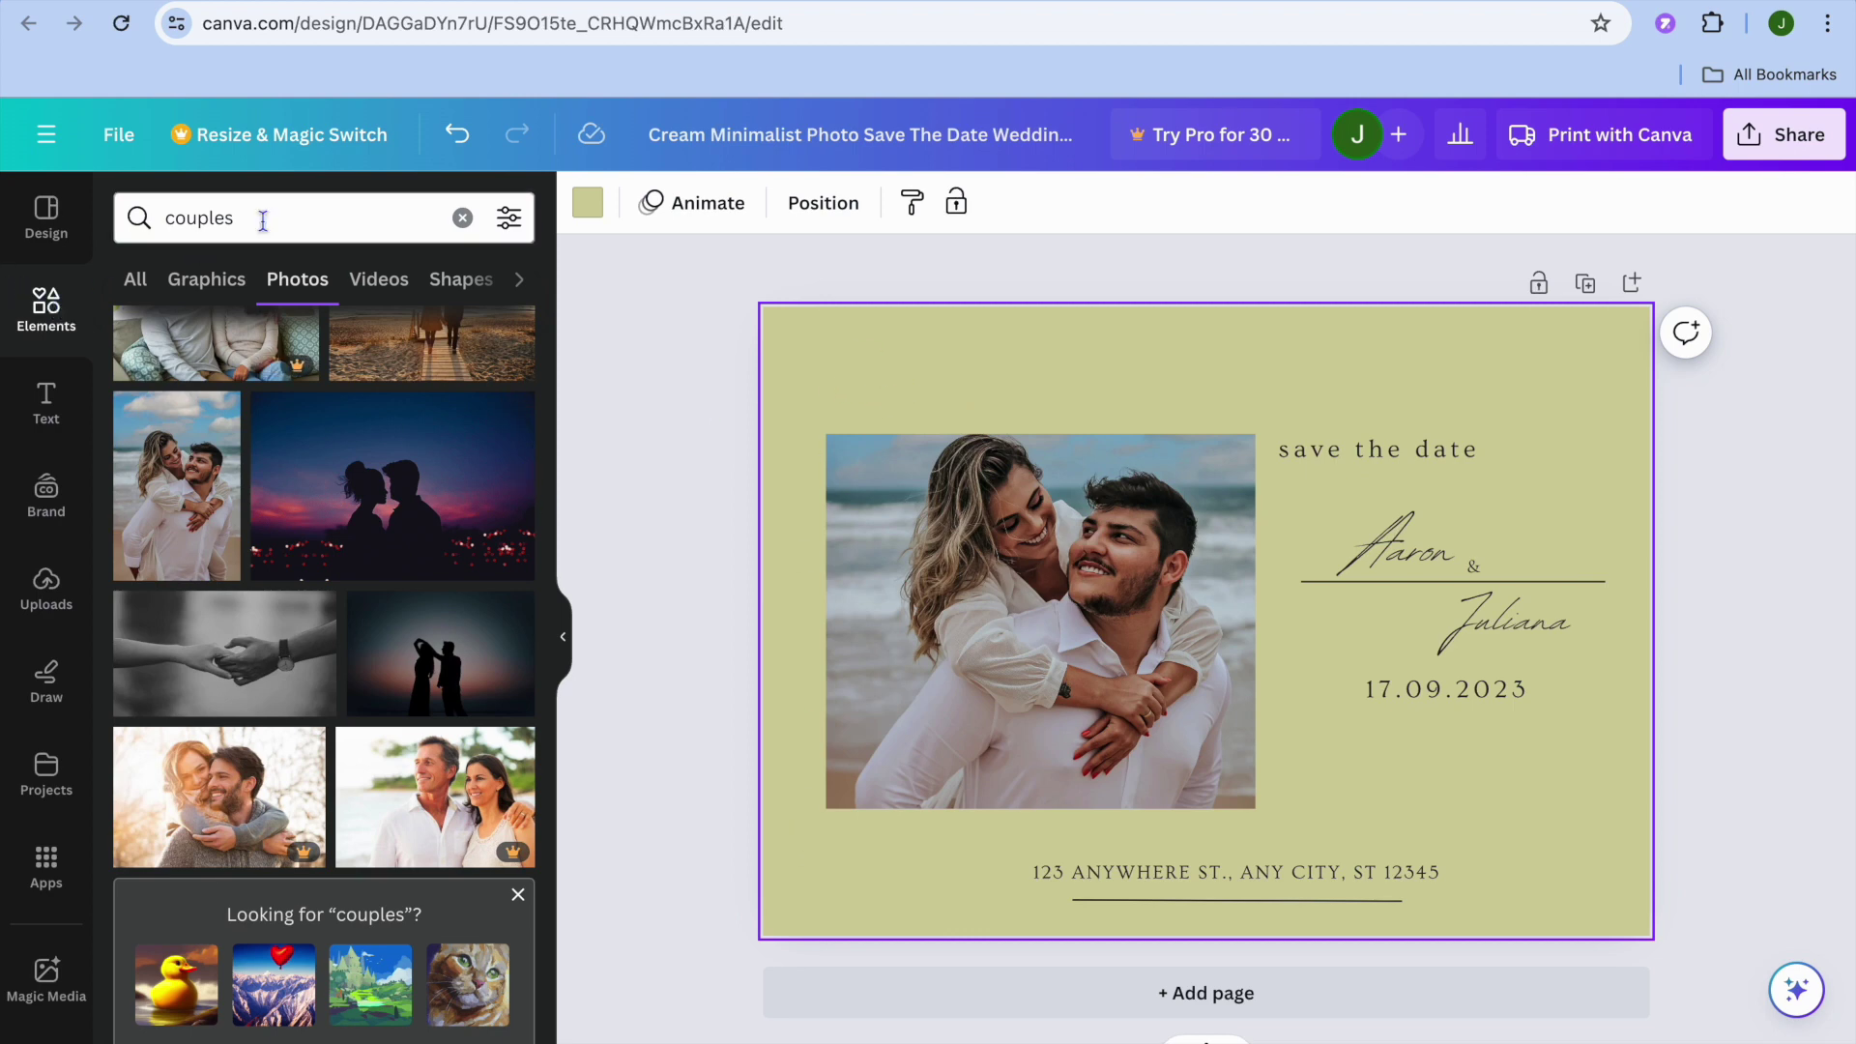
Step: Find a white dove among the Graphics results and shrink it into the top-left corner
click(462, 217)
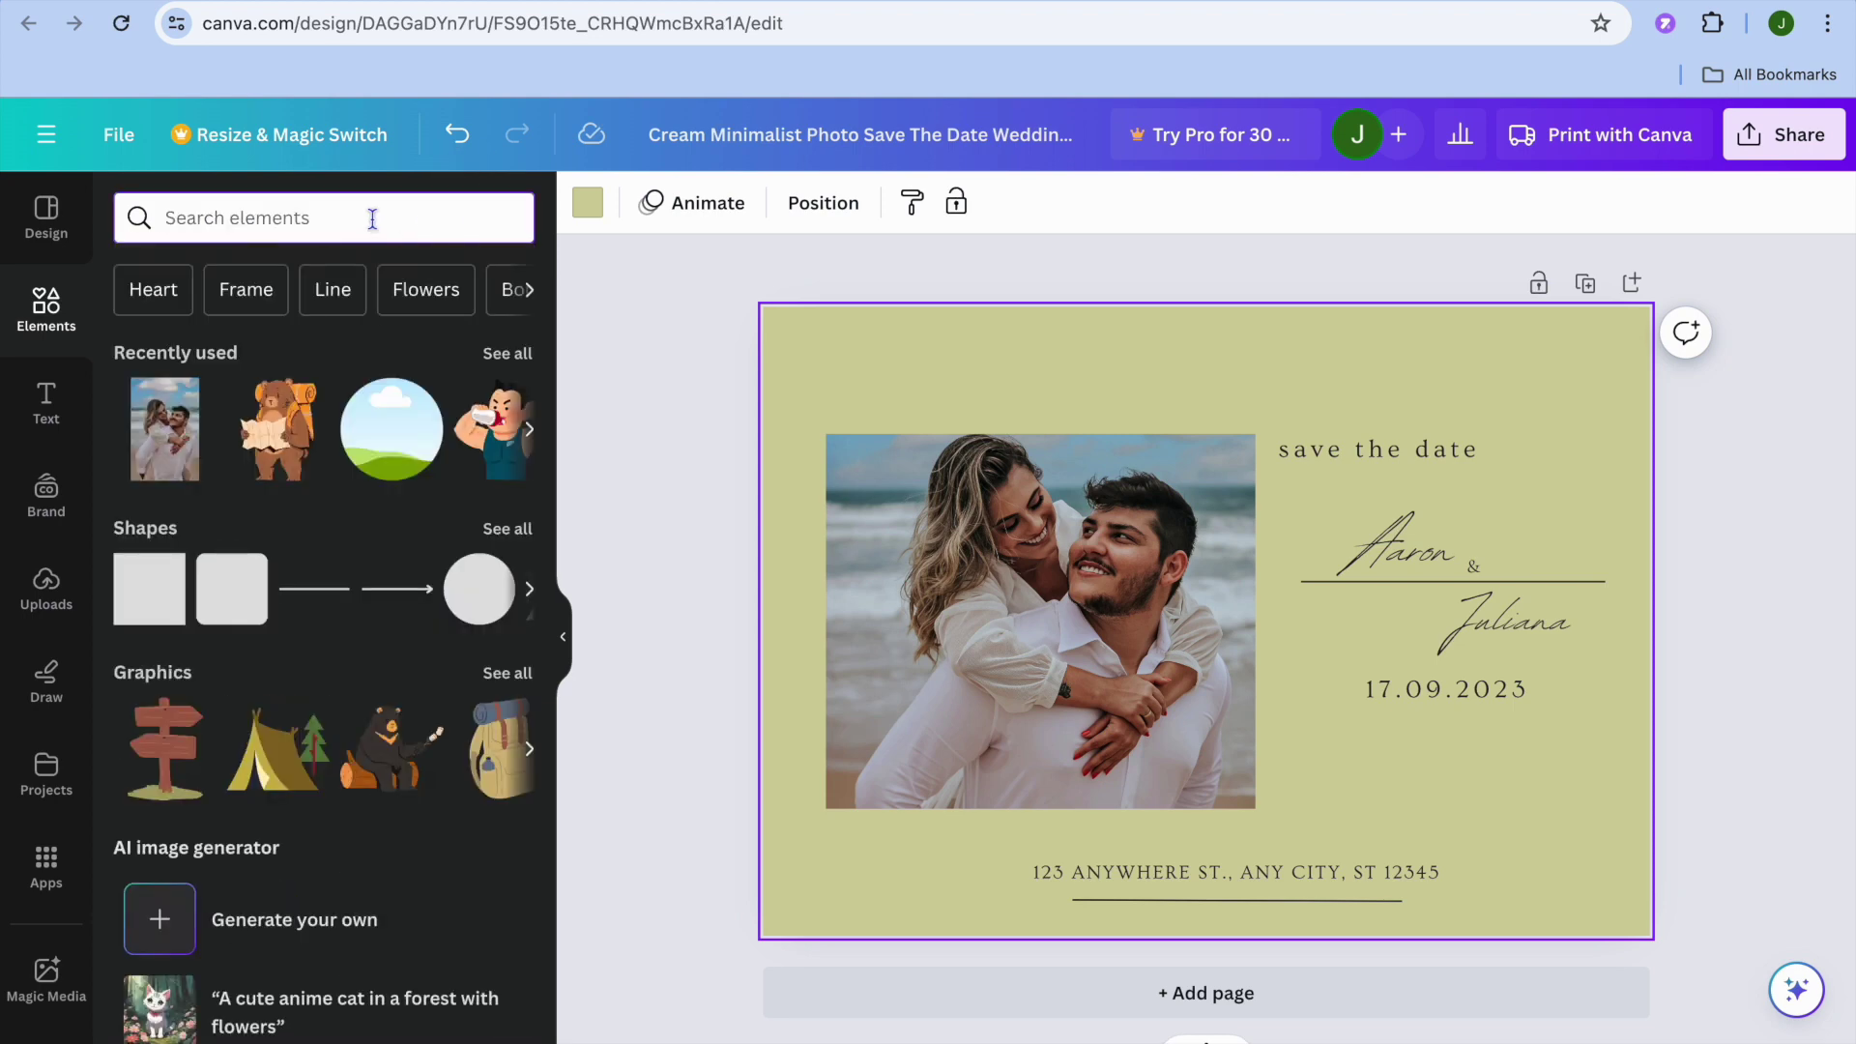
text(dove)
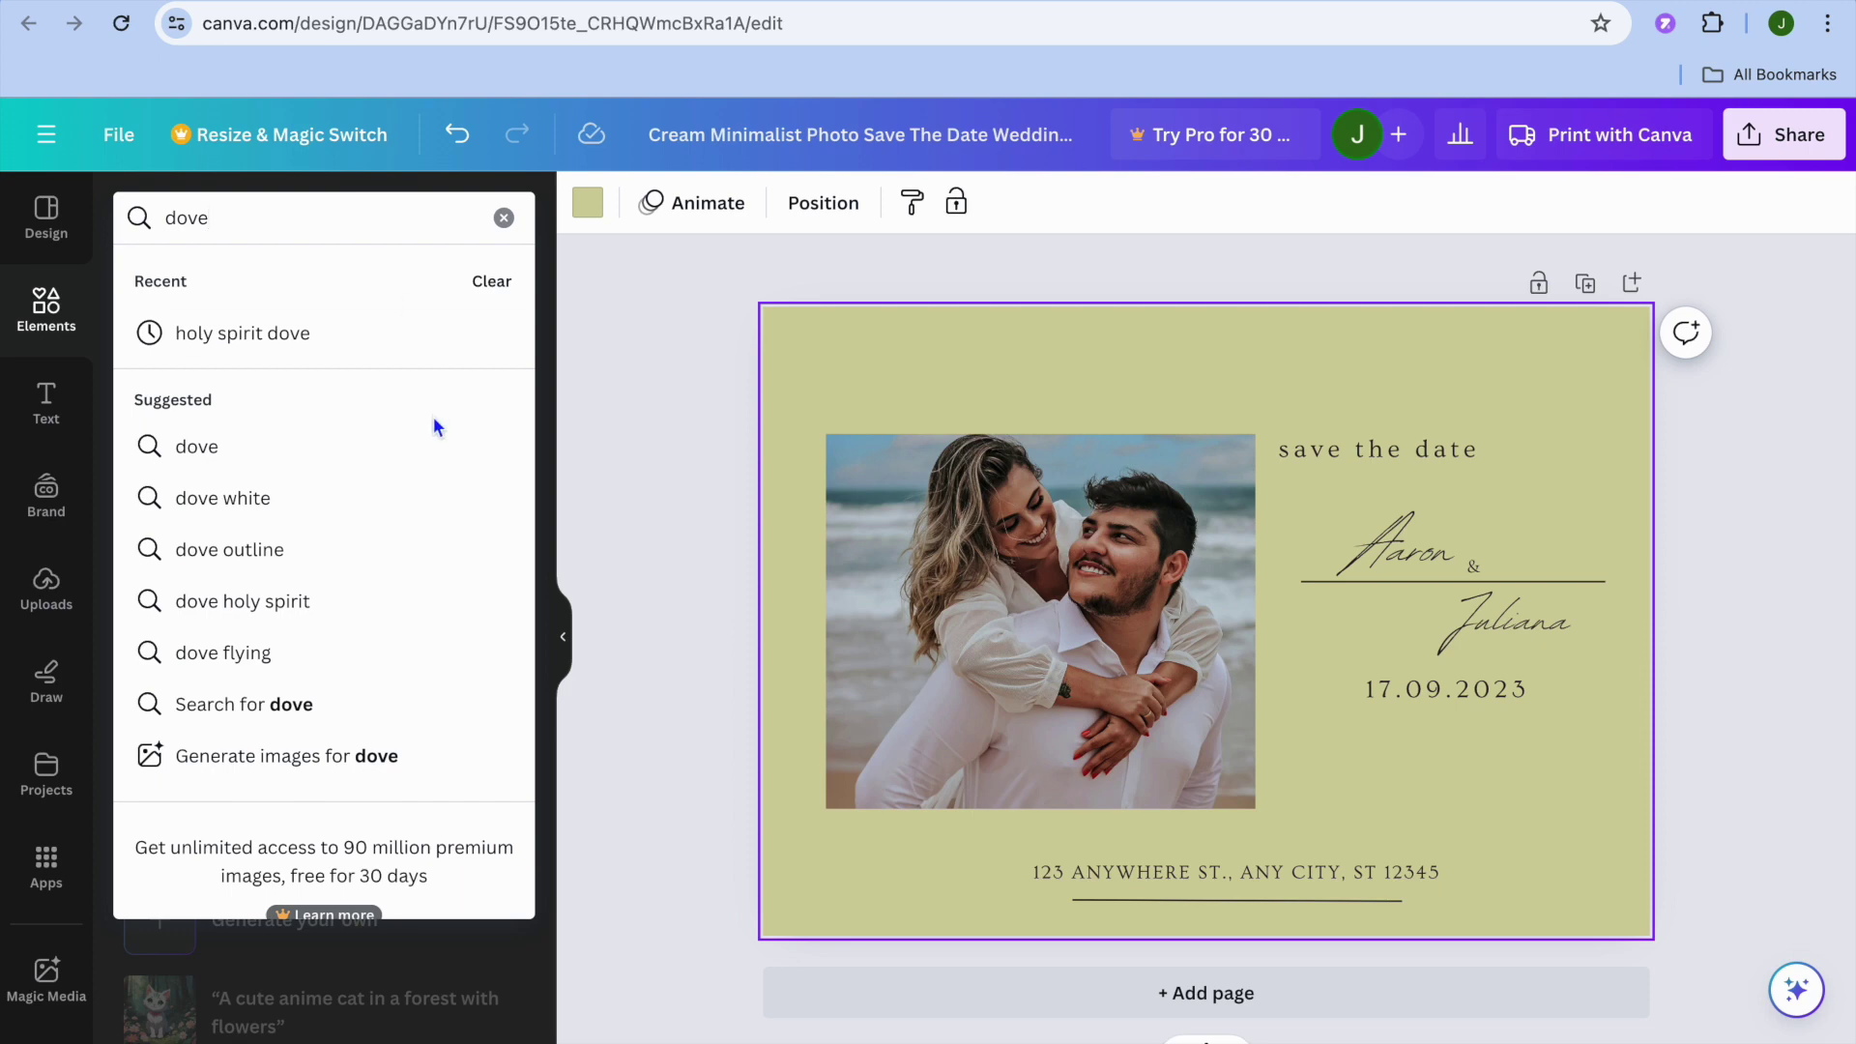
click(300, 499)
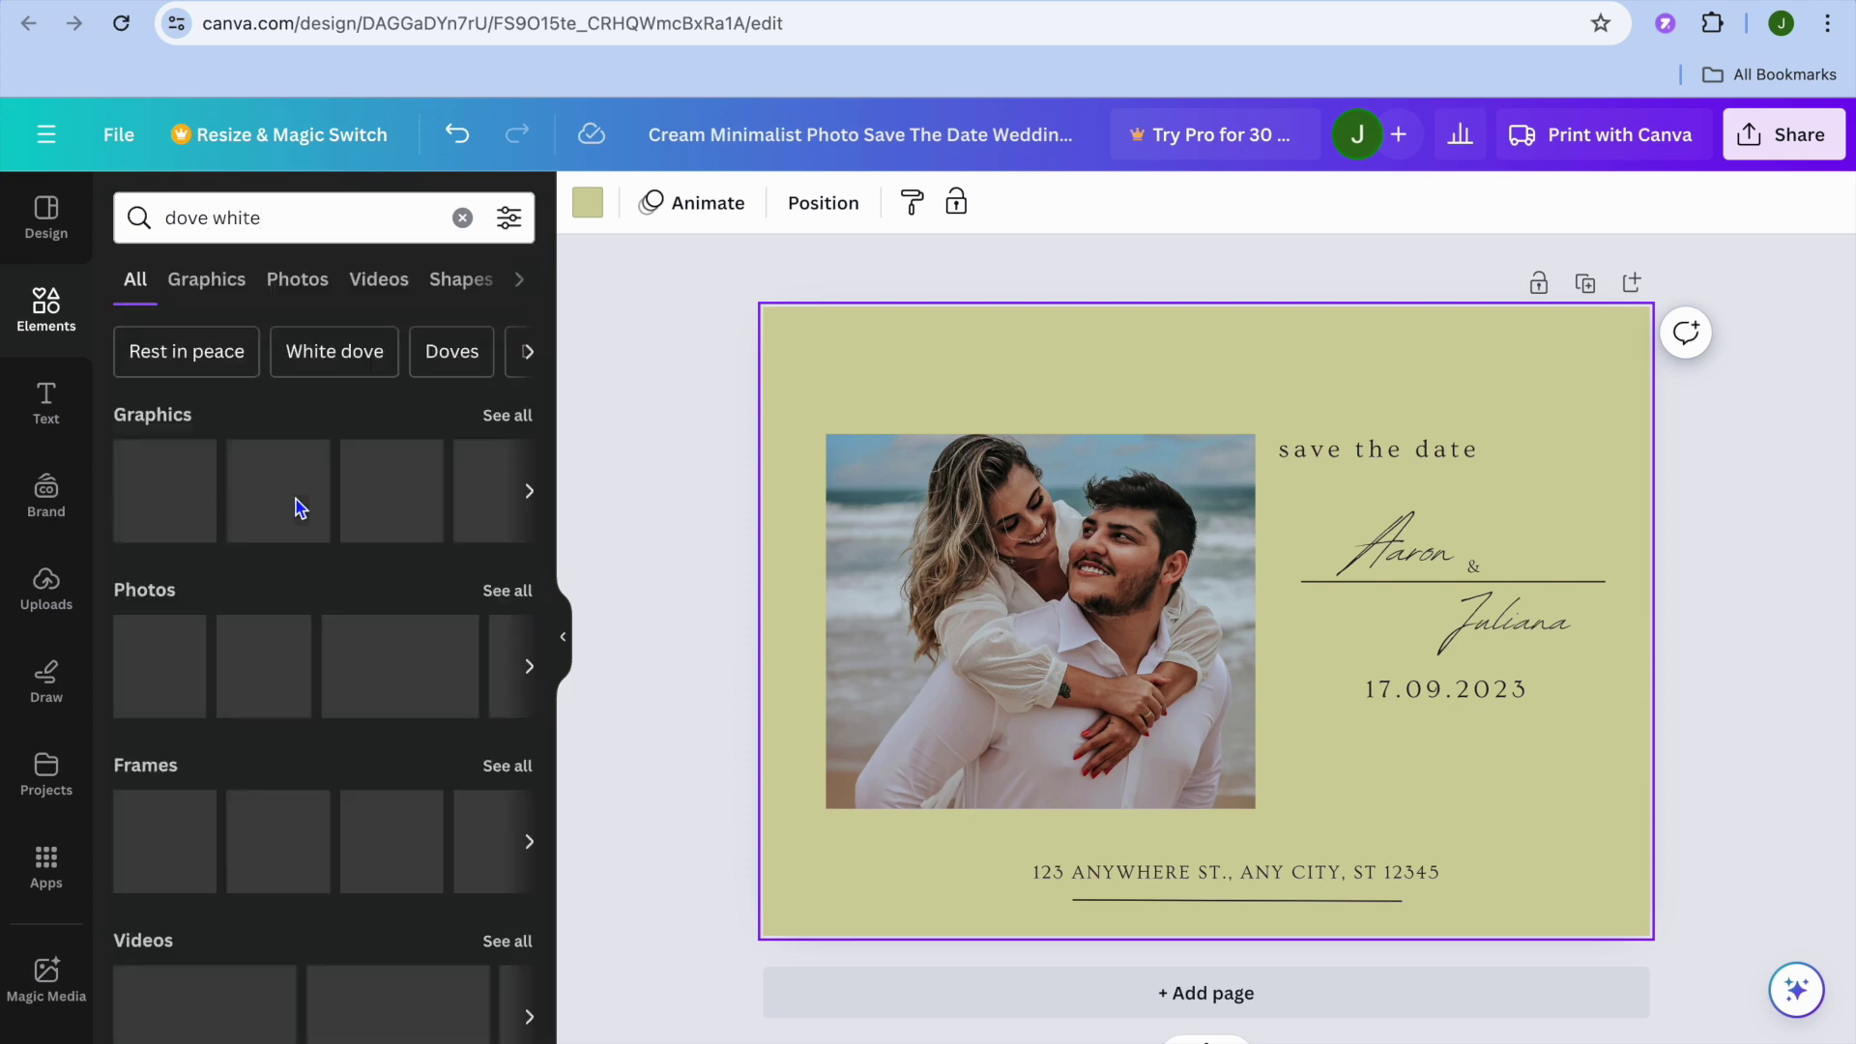
click(220, 283)
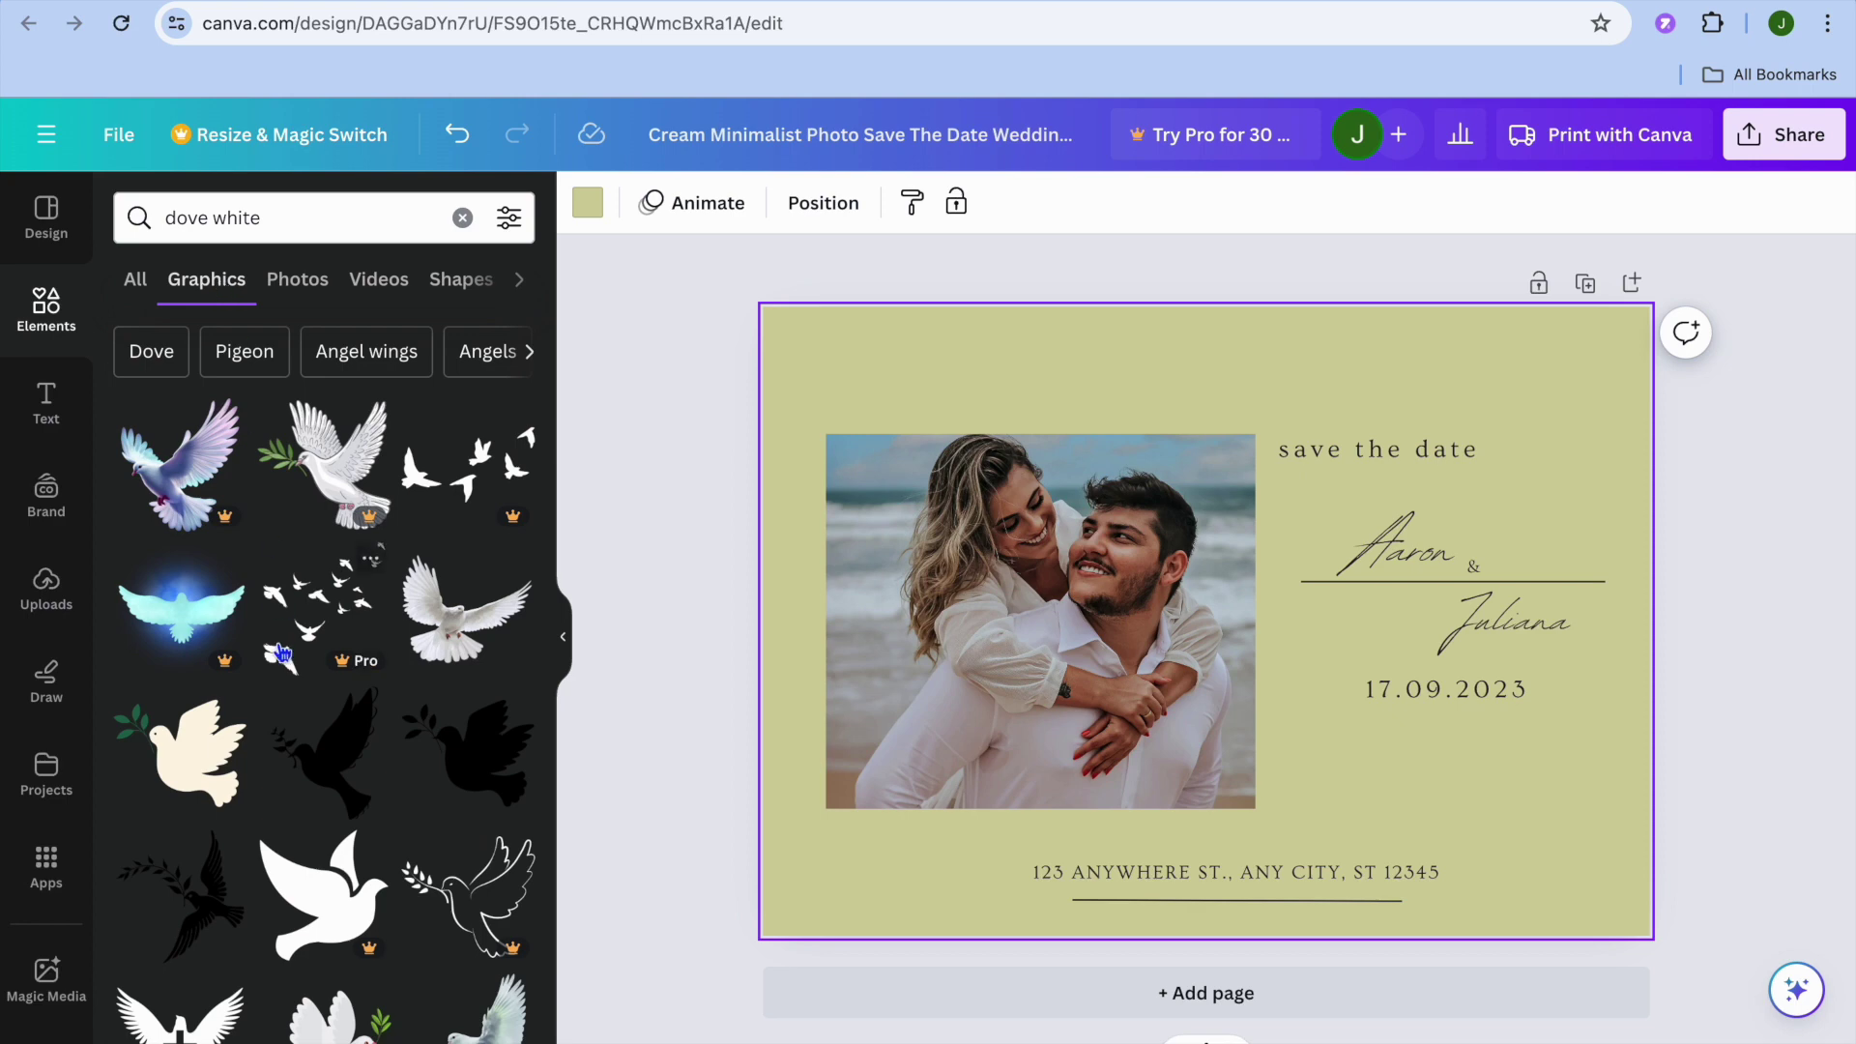
scroll(279, 655, down, 4)
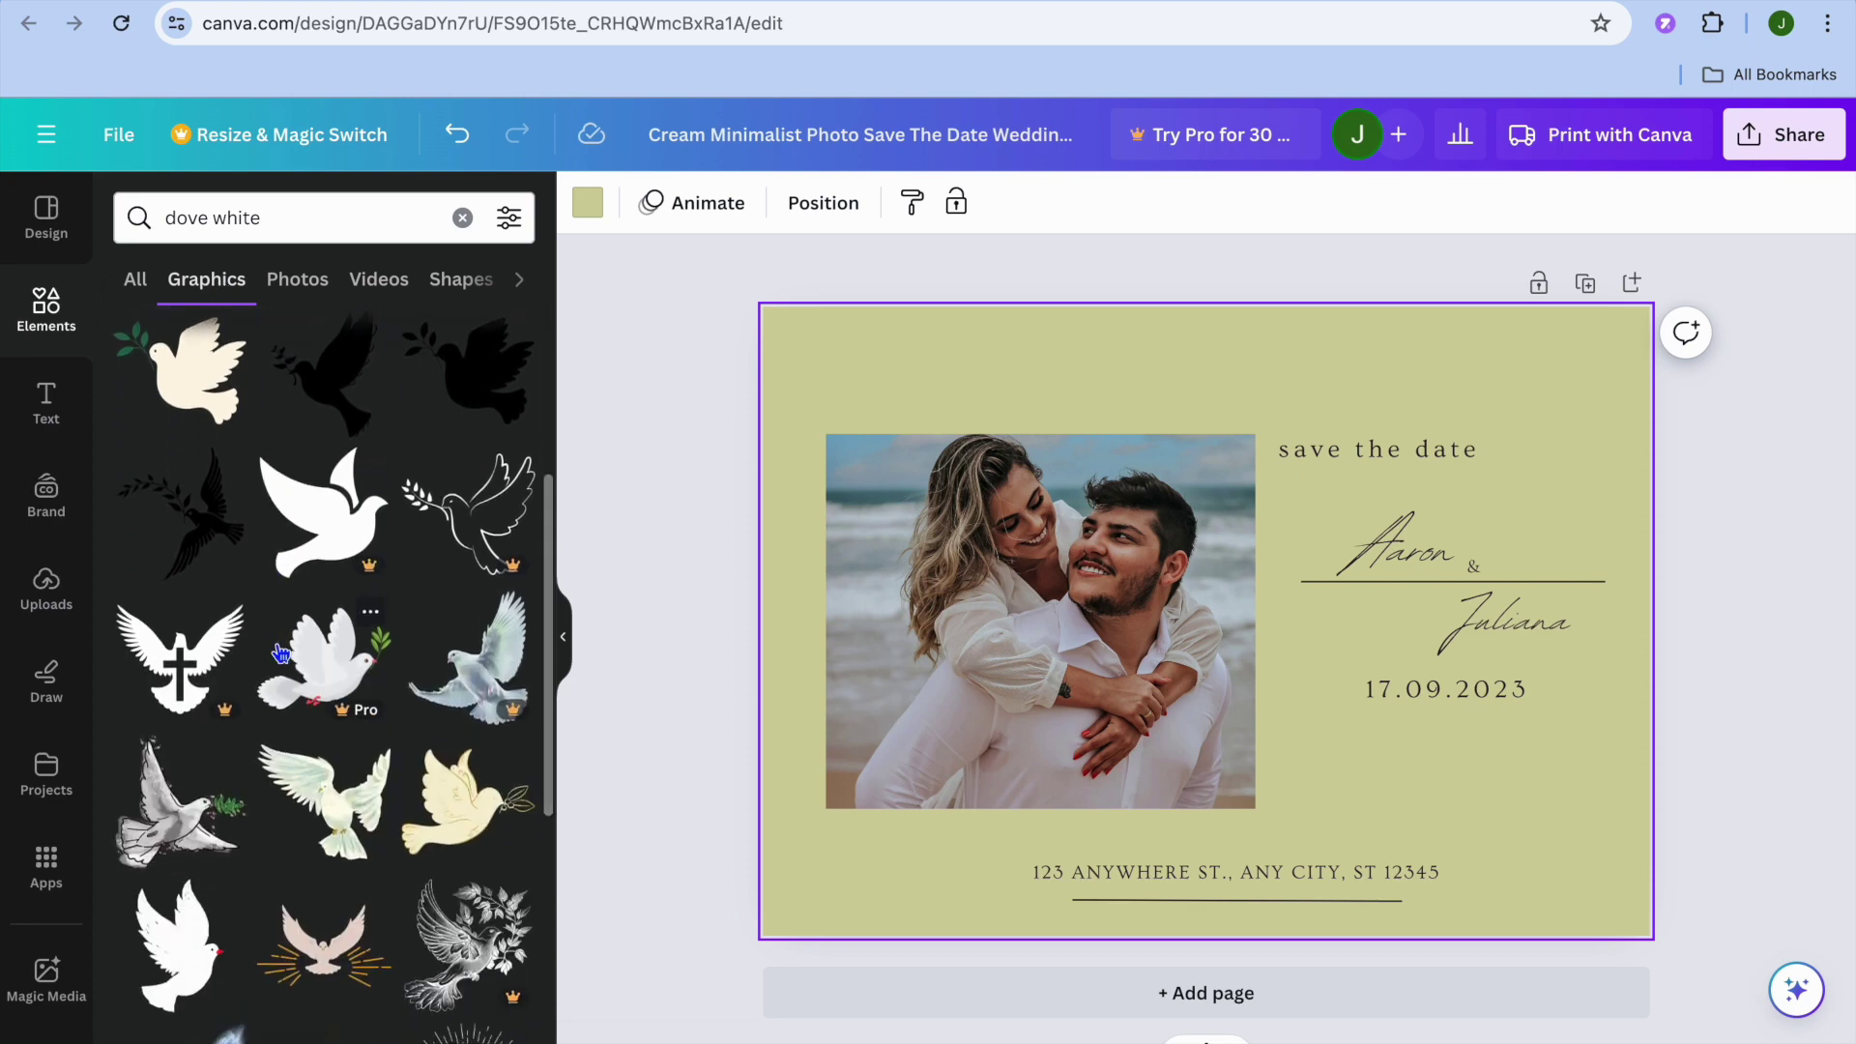
scroll(279, 655, down, 3)
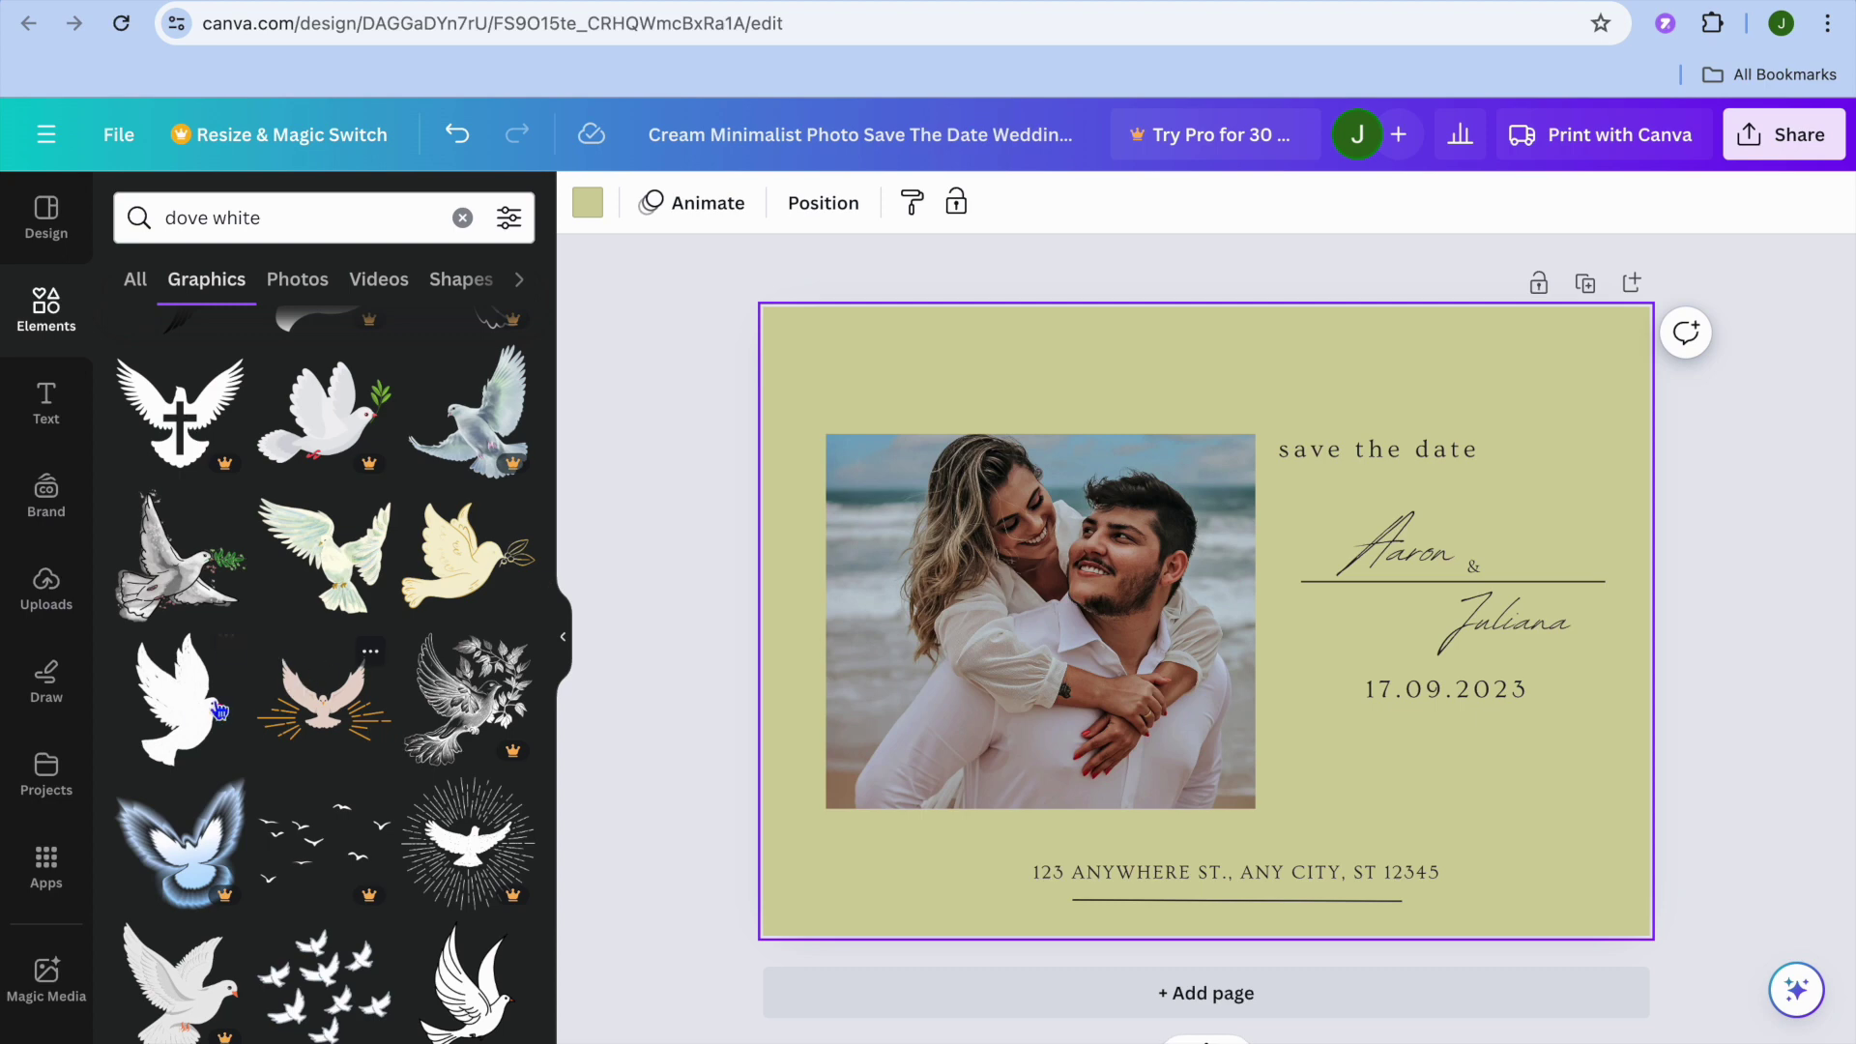
click(190, 722)
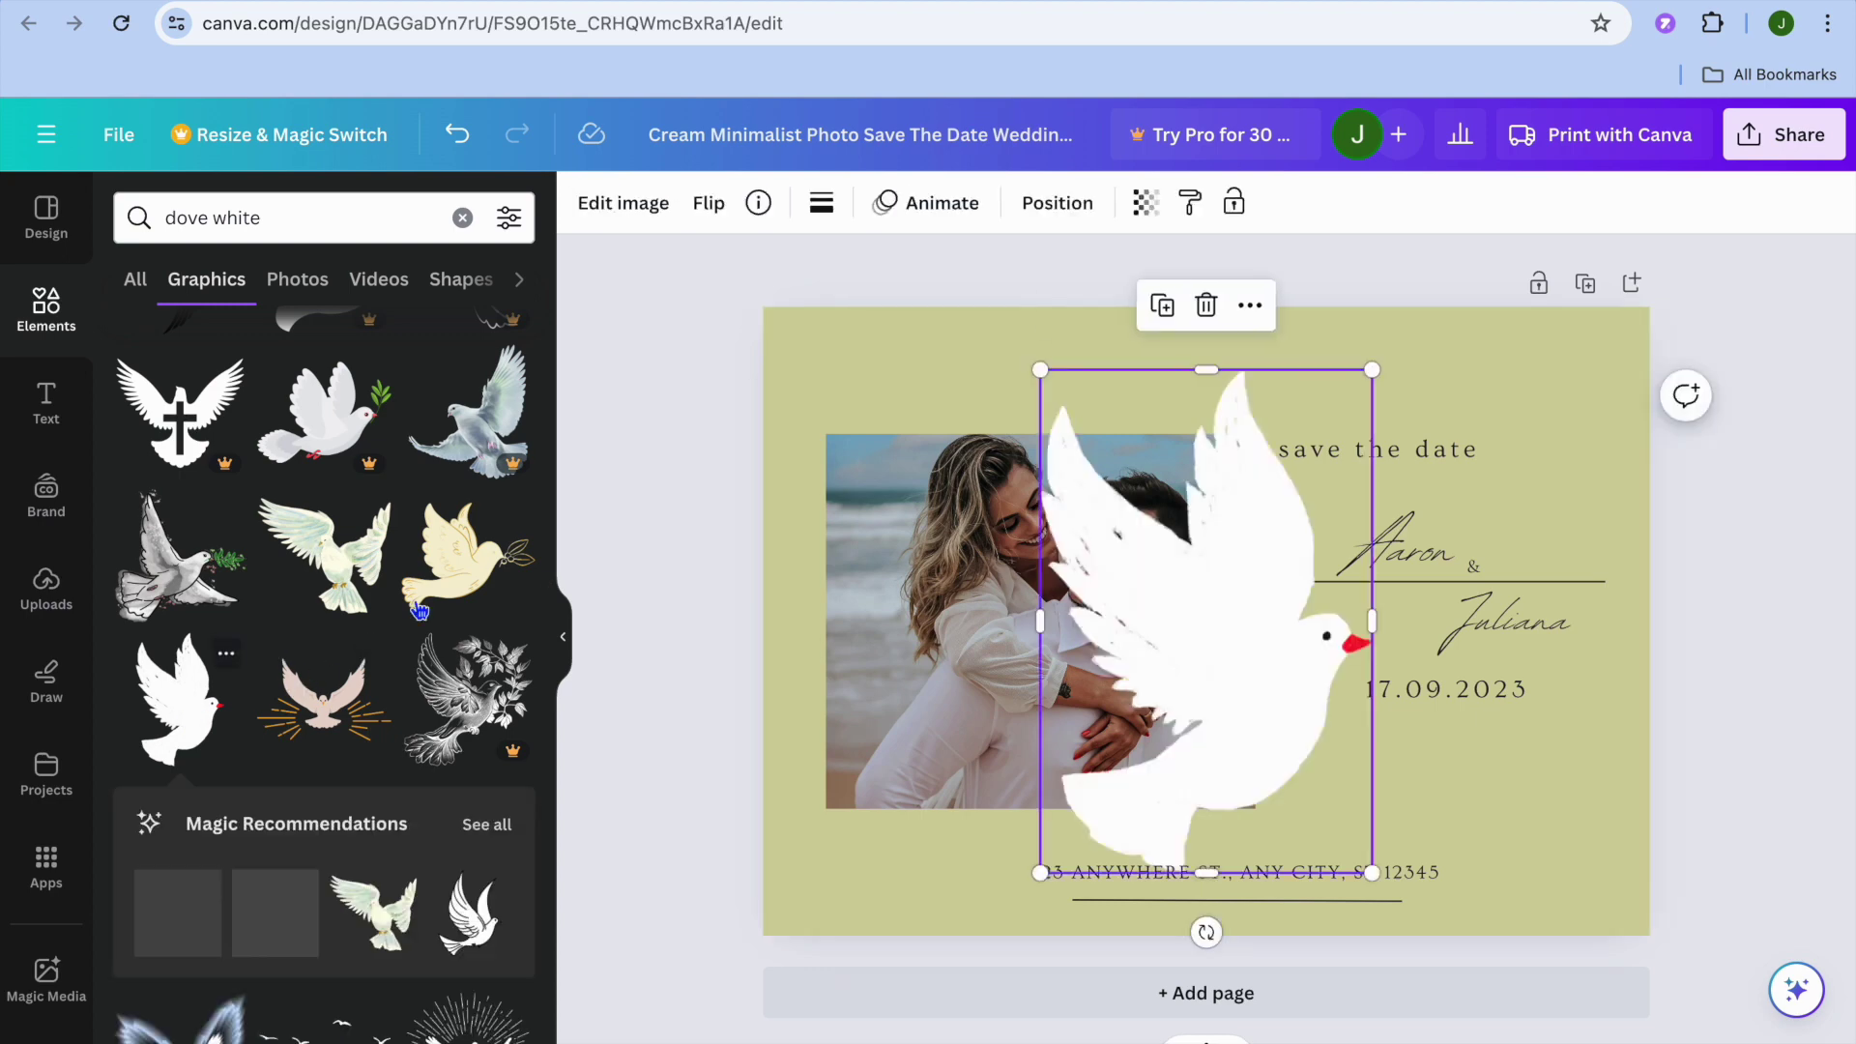
drag(1372, 873, 837, 368)
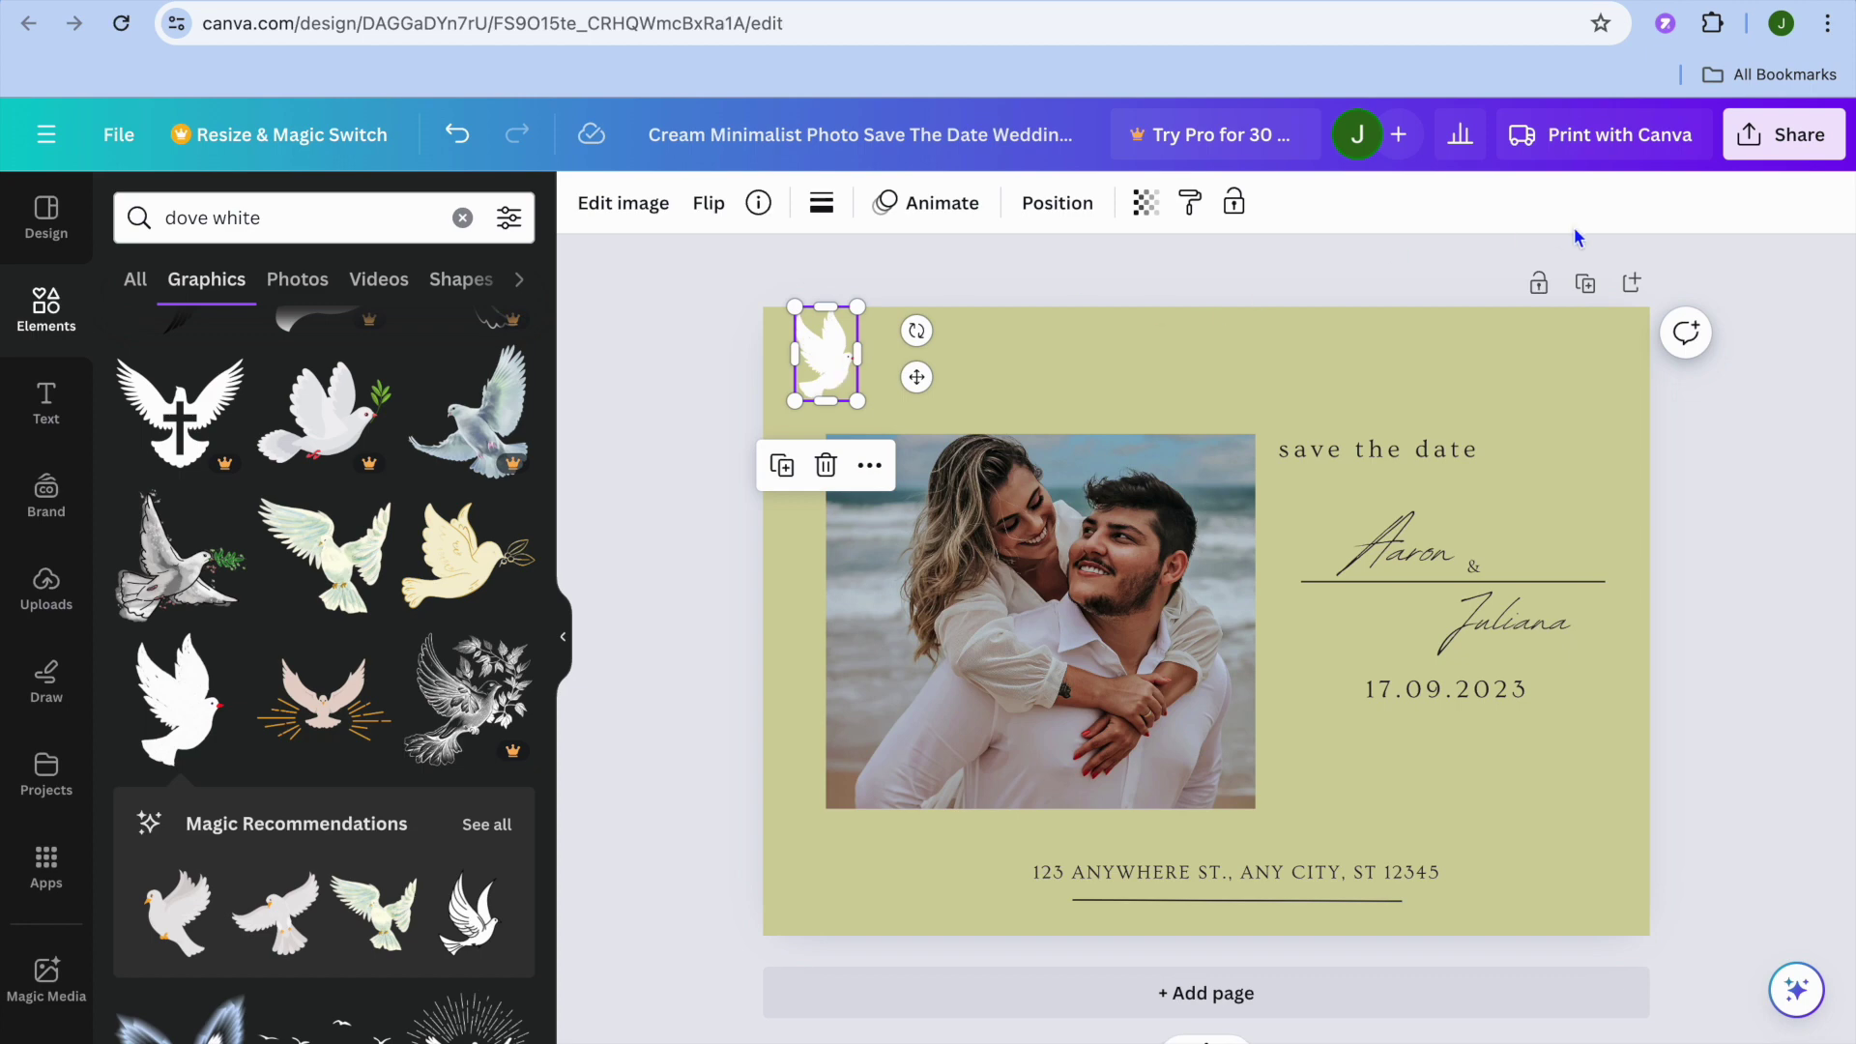
click(1800, 140)
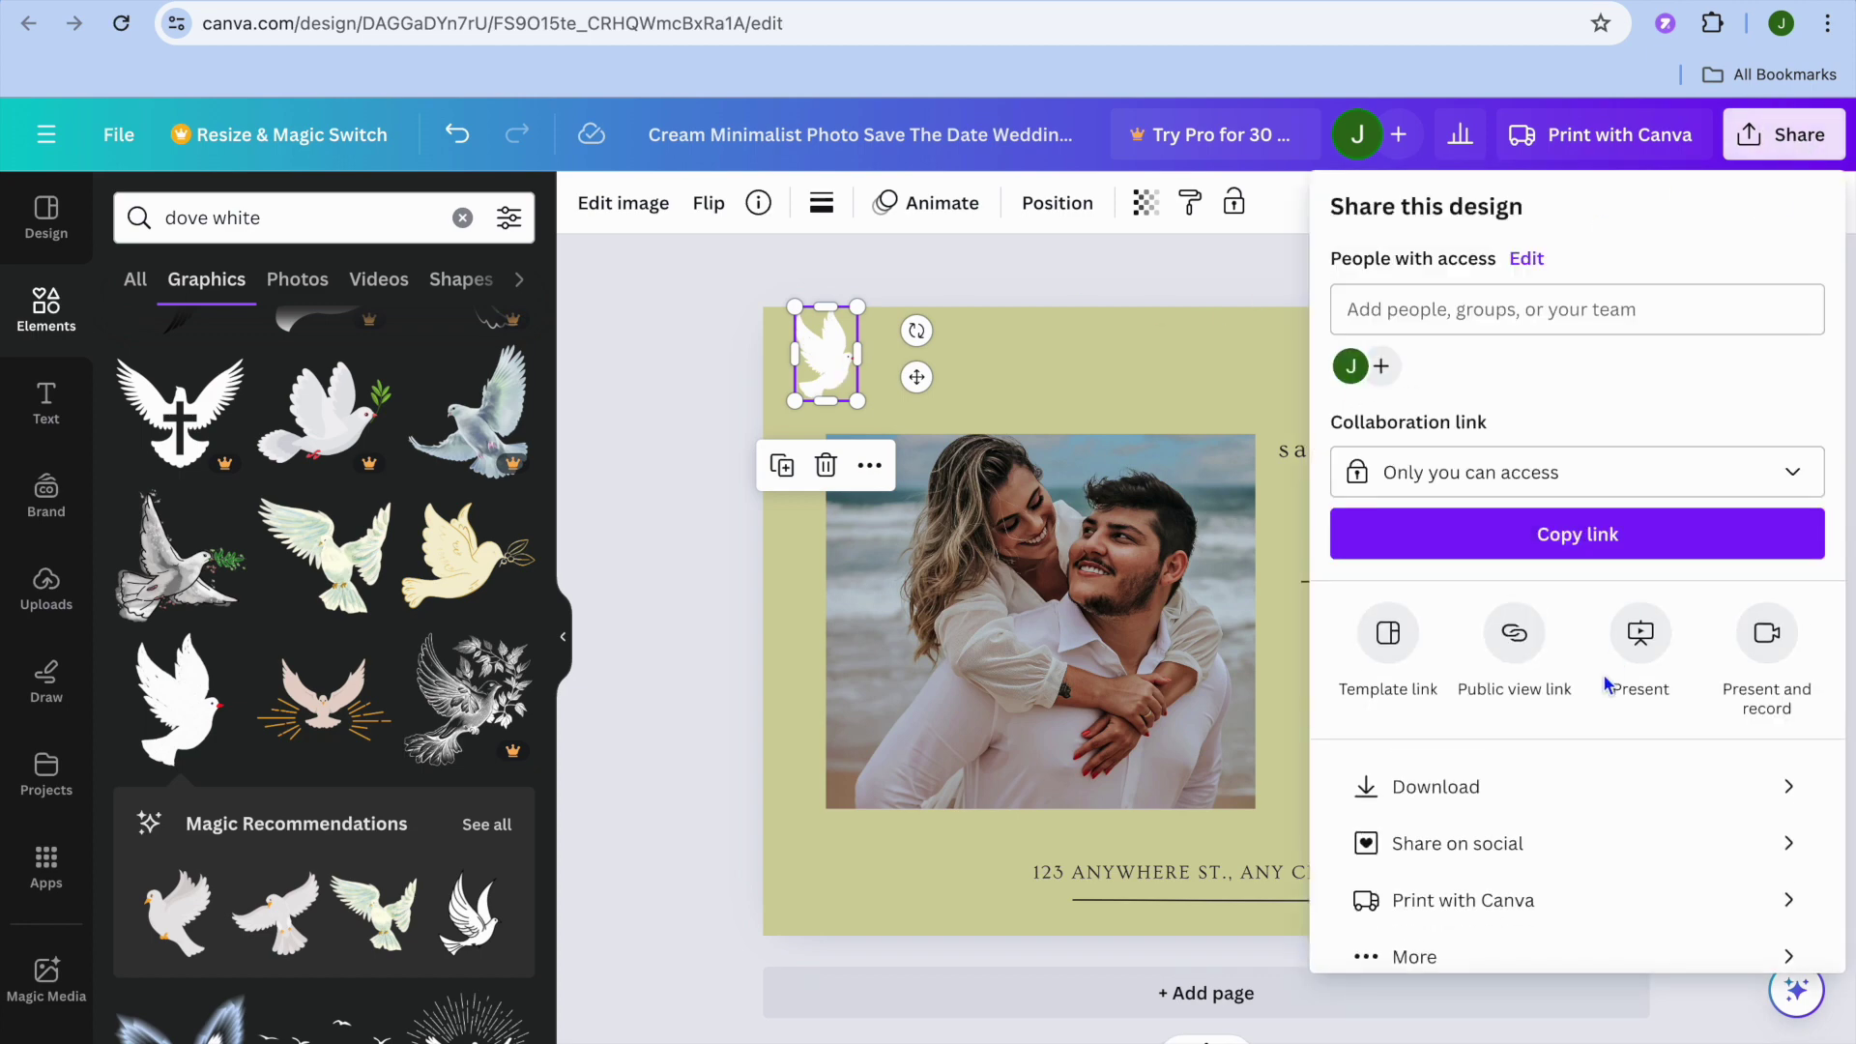
Step: Download the card as a 1,748 × 1,240 px PNG
click(1577, 803)
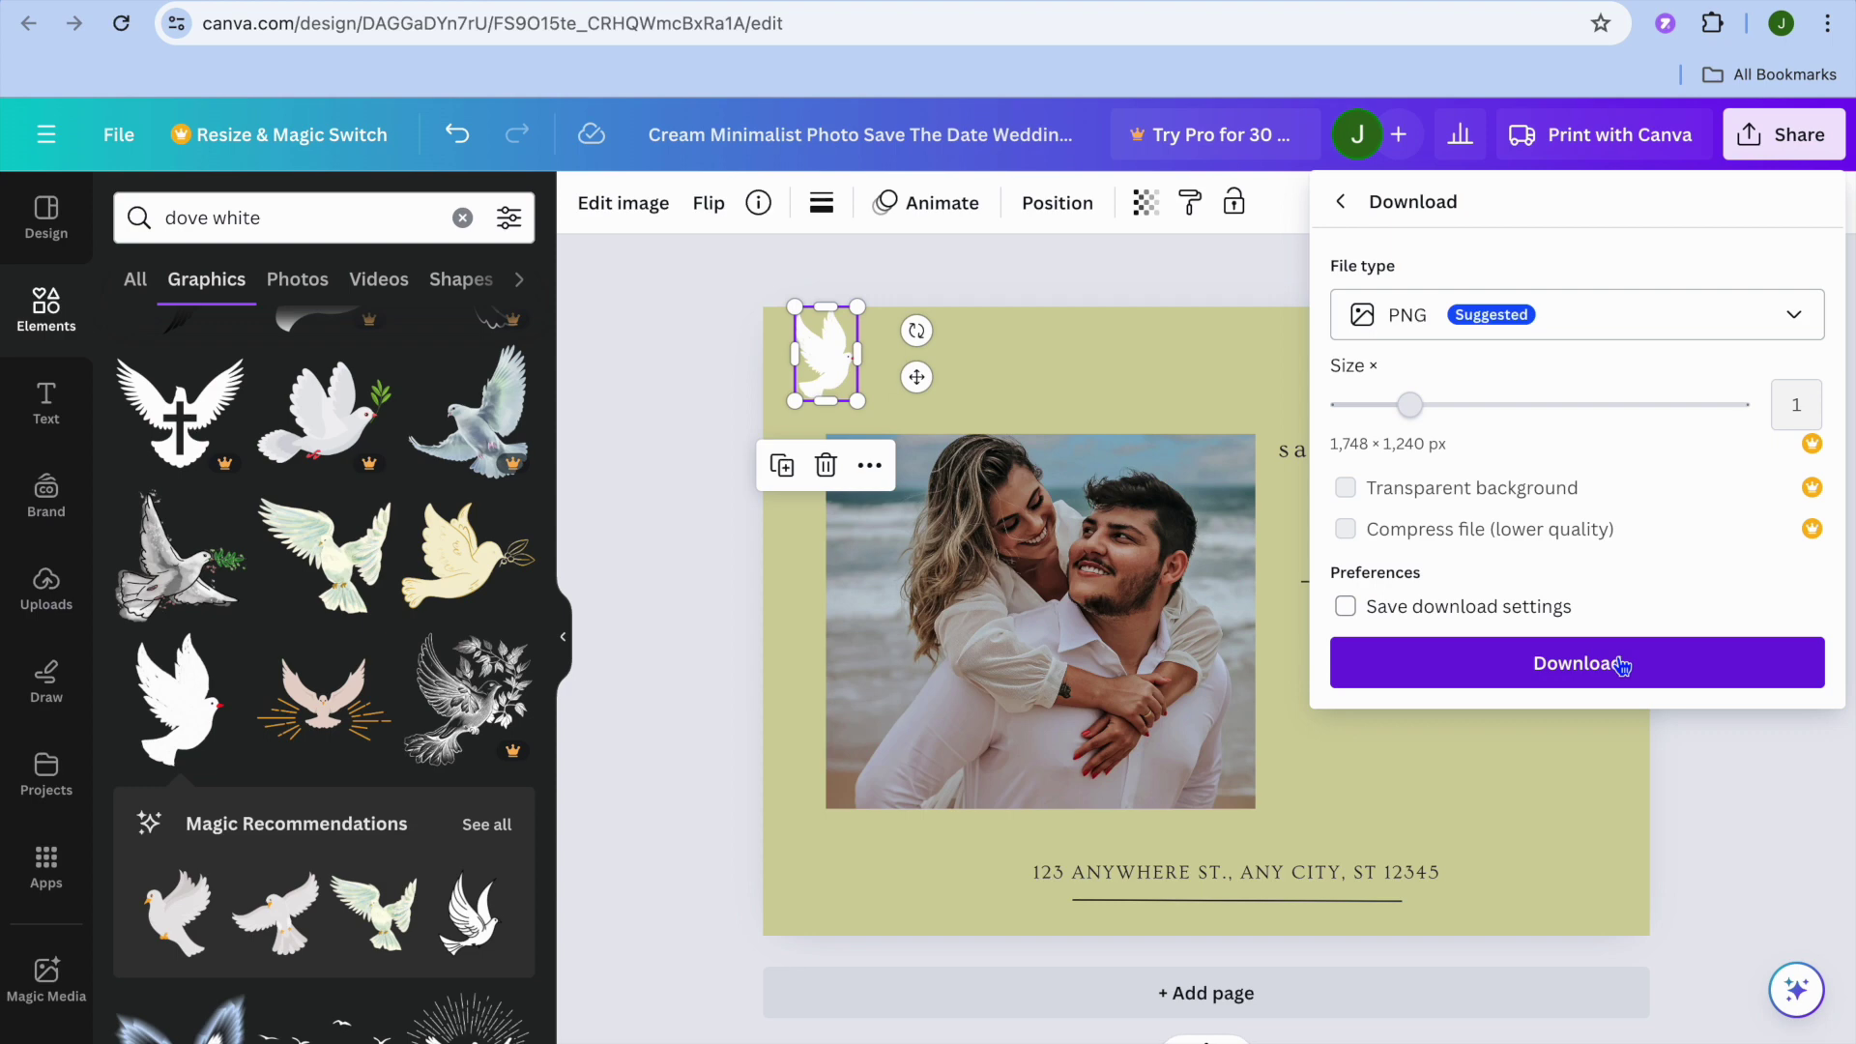
click(1621, 666)
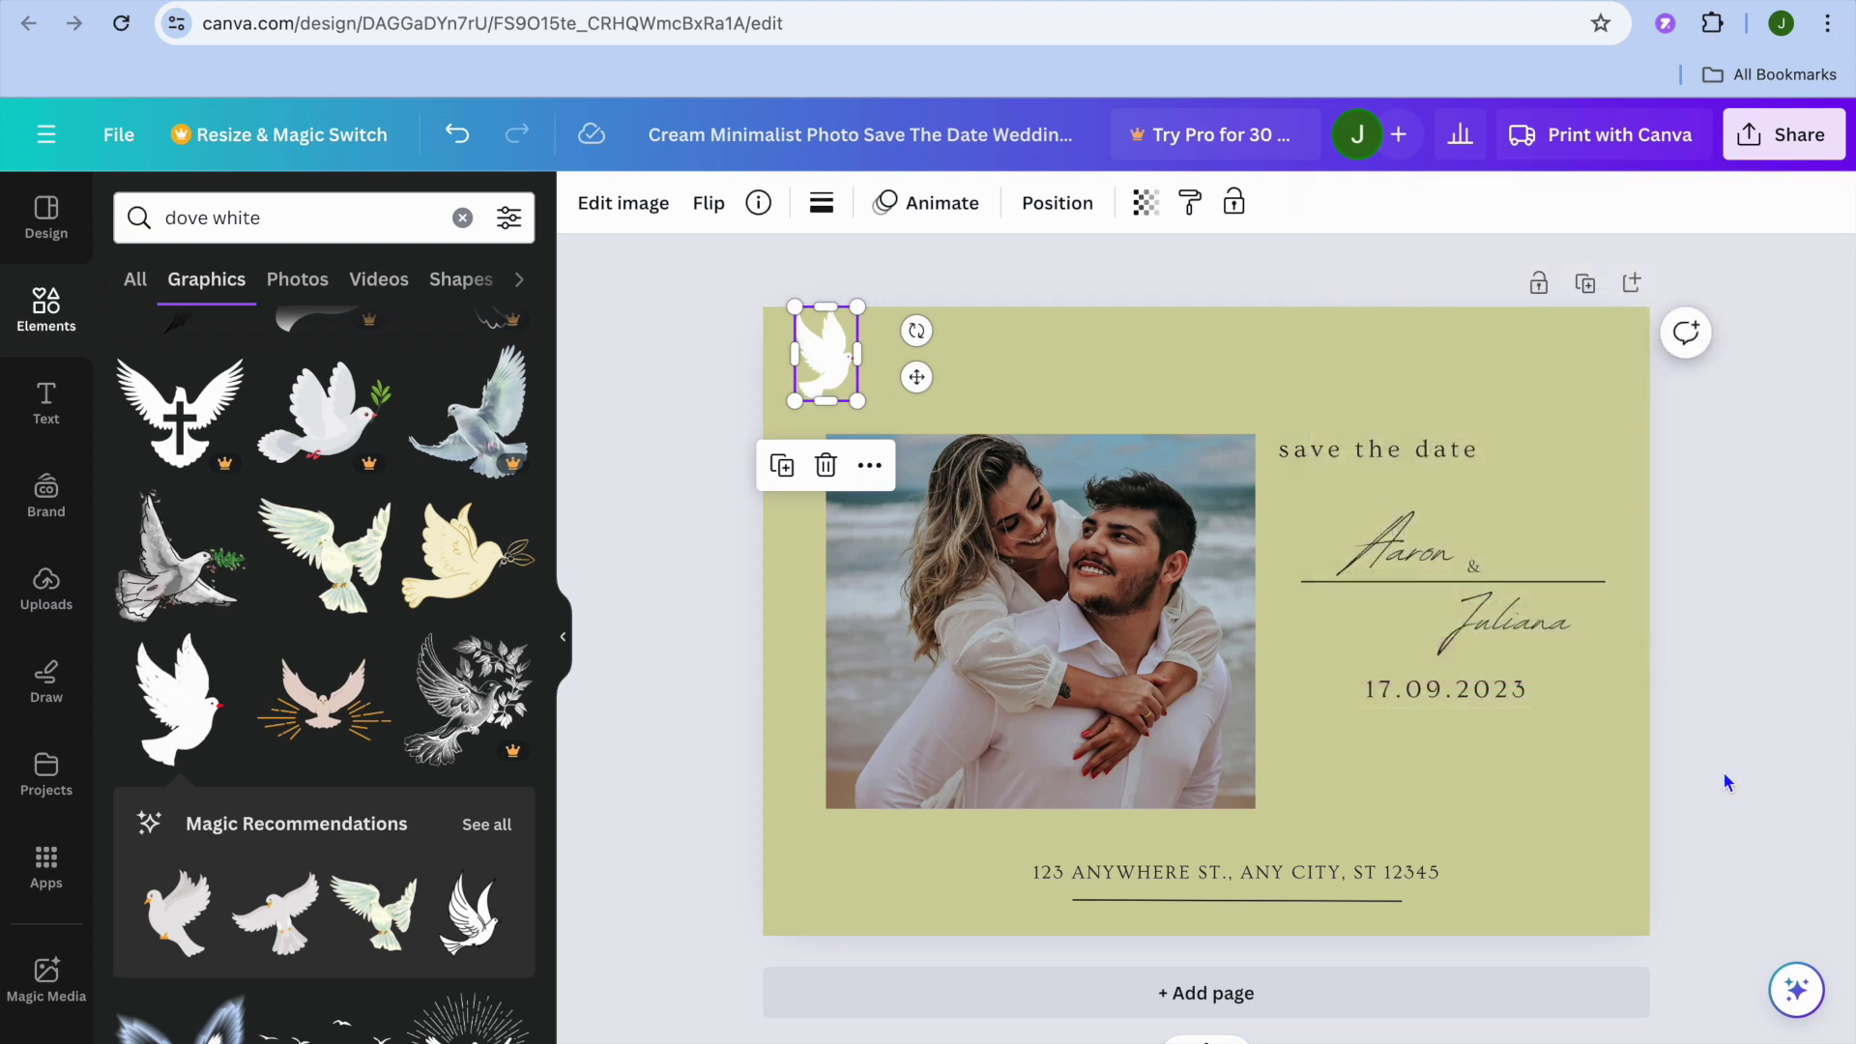